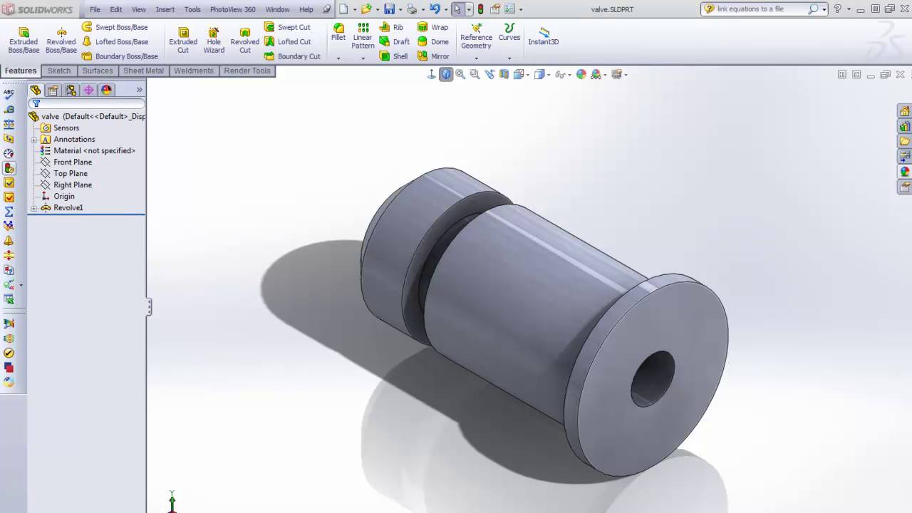
Drag the Revolve1 sketch's Ø2.00 diameter dimension lower-left, then exit back to the solid valve.
{"action": "middle_click_drag", "start_coordinate": [340, 271], "coordinate": [427, 399]}
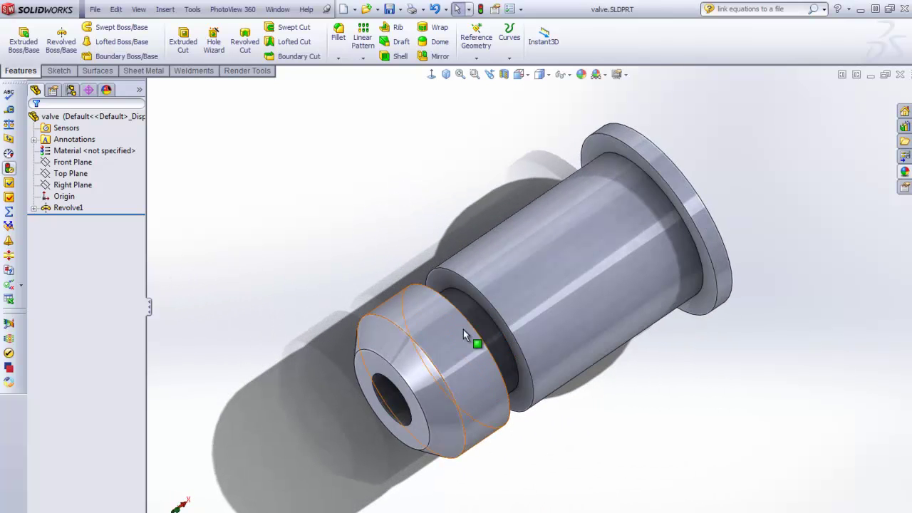
{"action": "left_click", "coordinate": [71, 185]}
{"action": "right_click", "coordinate": [67, 208]}
{"action": "left_click", "coordinate": [83, 174]}
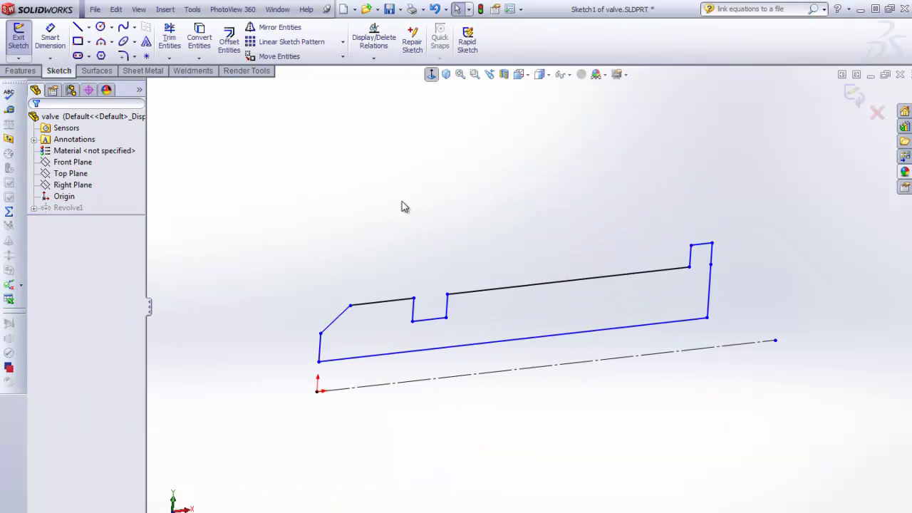
{"action": "left_click_drag", "start_coordinate": [296, 349], "coordinate": [215, 388]}
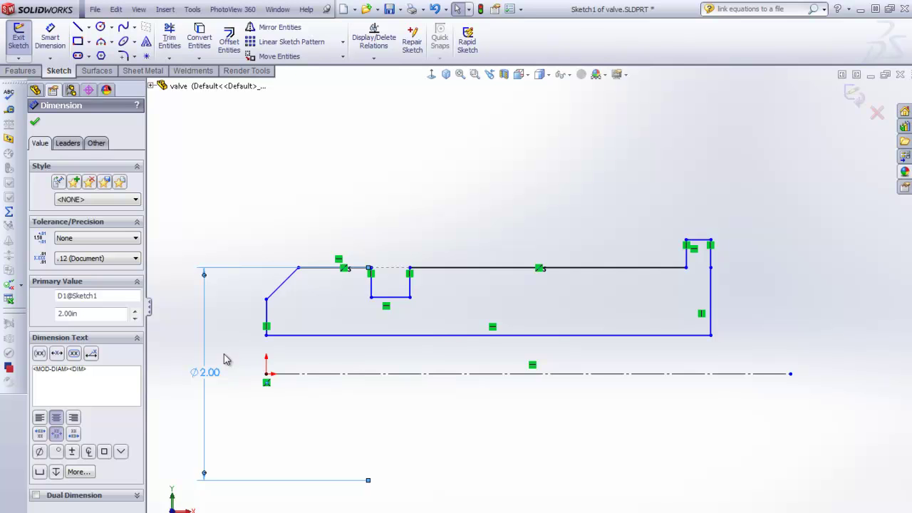
{"action": "left_click", "coordinate": [855, 93]}
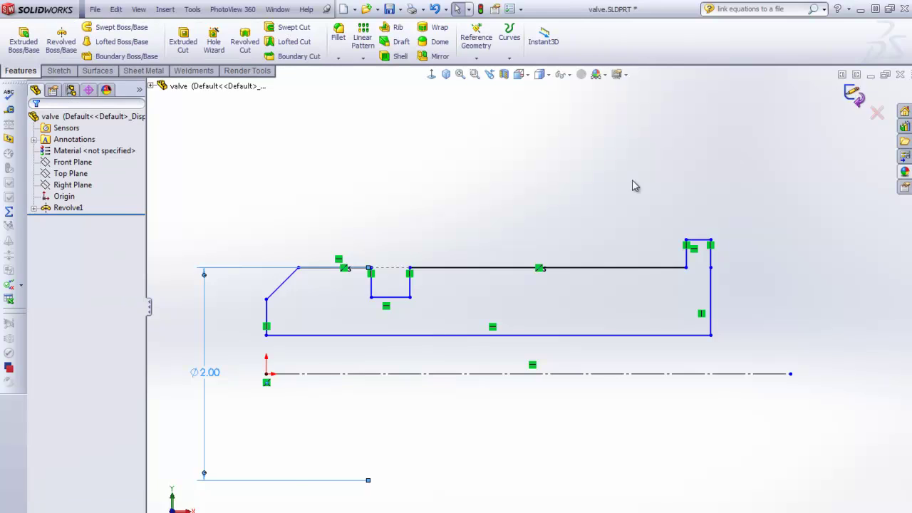
In Tools > Equations, create the global variable "Diameter" with value 2 and apply it.
{"action": "left_click", "coordinate": [192, 10]}
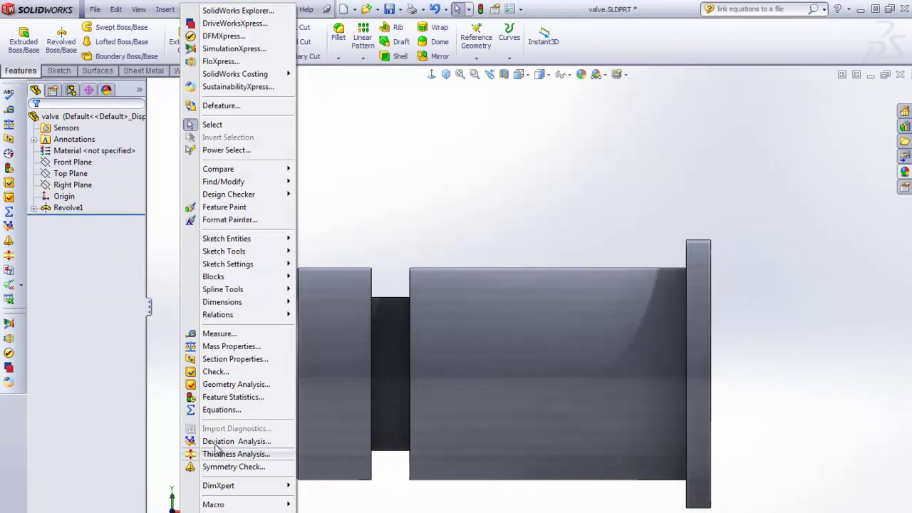
{"action": "left_click", "coordinate": [227, 410]}
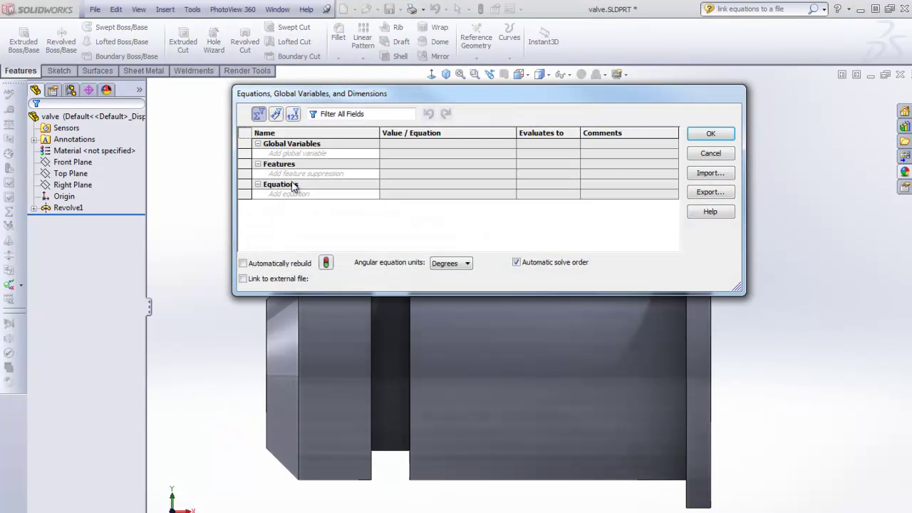
{"action": "left_click_drag", "start_coordinate": [362, 96], "coordinate": [316, 141]}
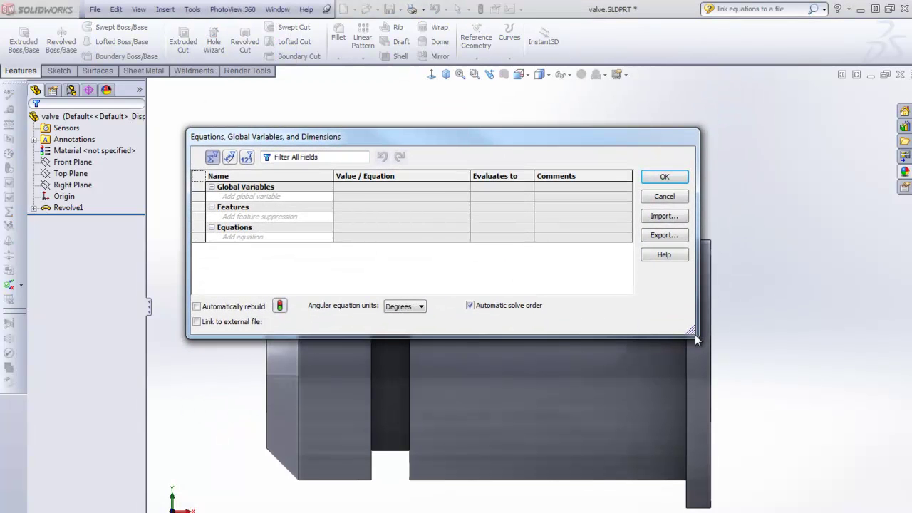
{"action": "left_click_drag", "start_coordinate": [693, 332], "coordinate": [815, 460]}
{"action": "left_click", "coordinate": [263, 197]}
{"action": "type", "text": "Diame"}
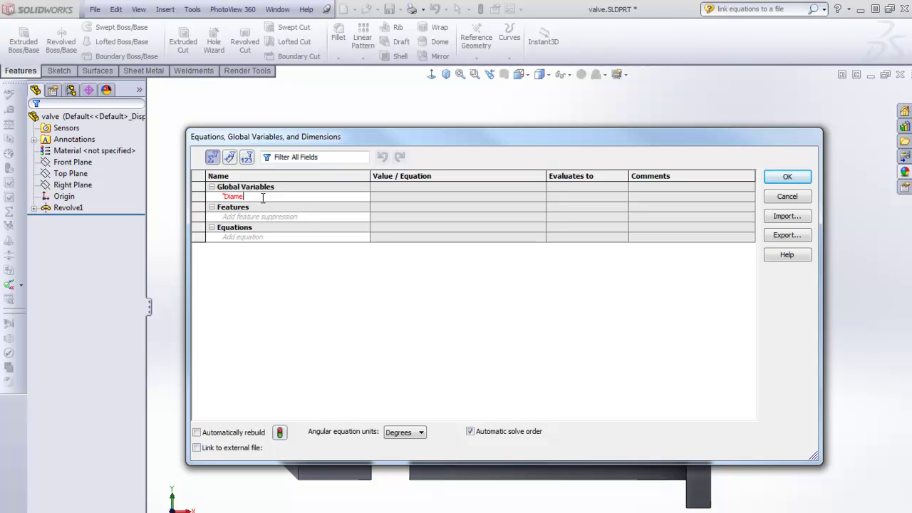
{"action": "type", "text": "ter\""}
{"action": "key", "text": "Tab"}
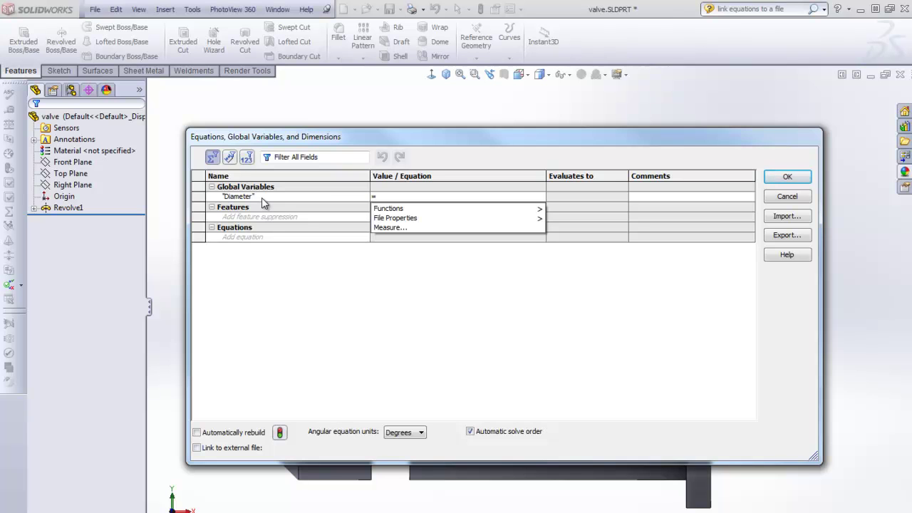
{"action": "type", "text": "2"}
{"action": "key", "text": "Tab"}
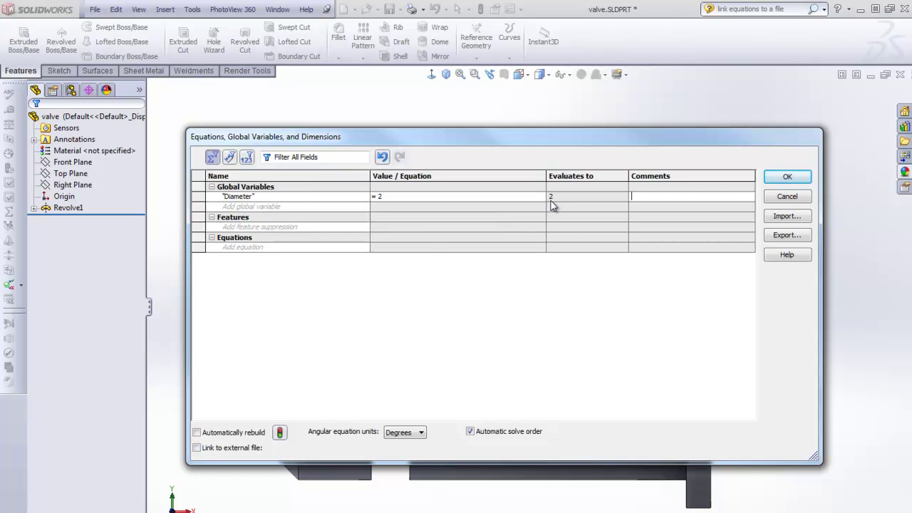
{"action": "left_click", "coordinate": [792, 178]}
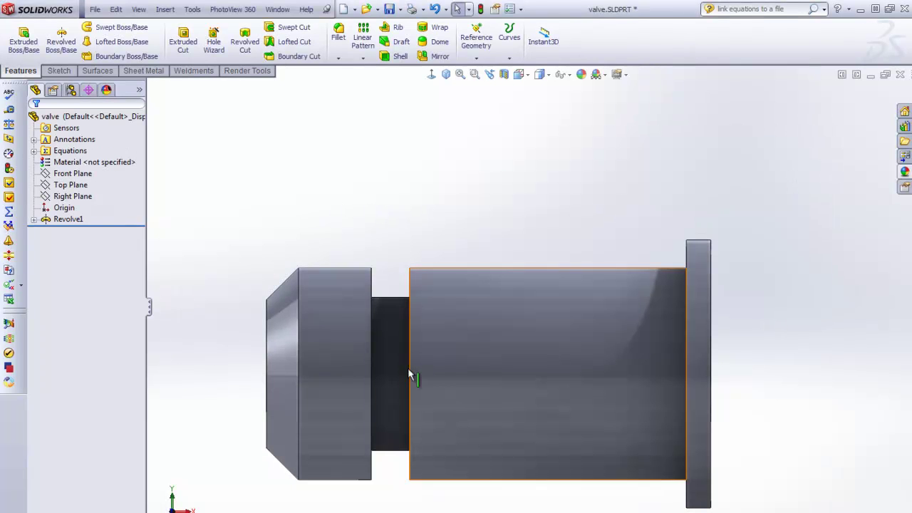
Set the revolve sketch's Ø2.00 dimension to ="Diameter", then exit the sketch to rebuild.
{"action": "scroll", "coordinate": [411, 373], "scroll_direction": "up", "scroll_amount": 5}
{"action": "scroll", "coordinate": [449, 360], "scroll_direction": "down", "scroll_amount": 5}
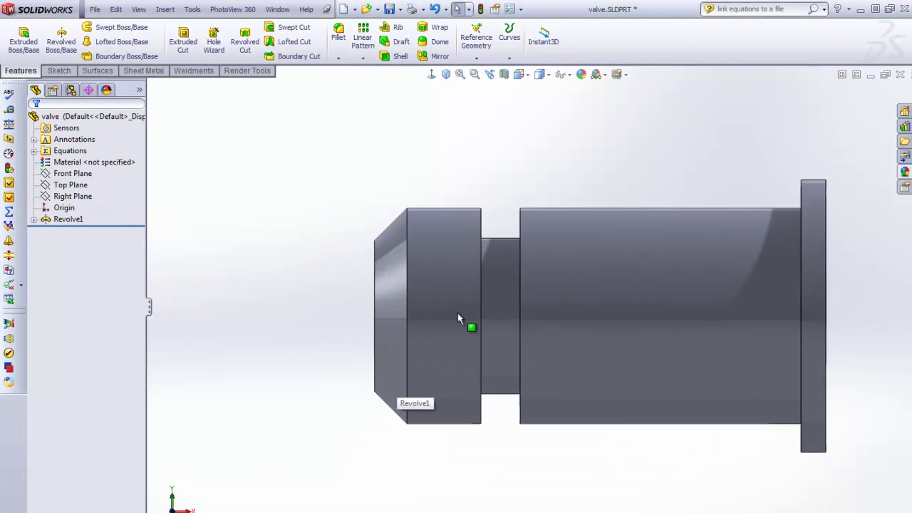
{"action": "right_click", "coordinate": [570, 285]}
{"action": "left_click", "coordinate": [605, 249]}
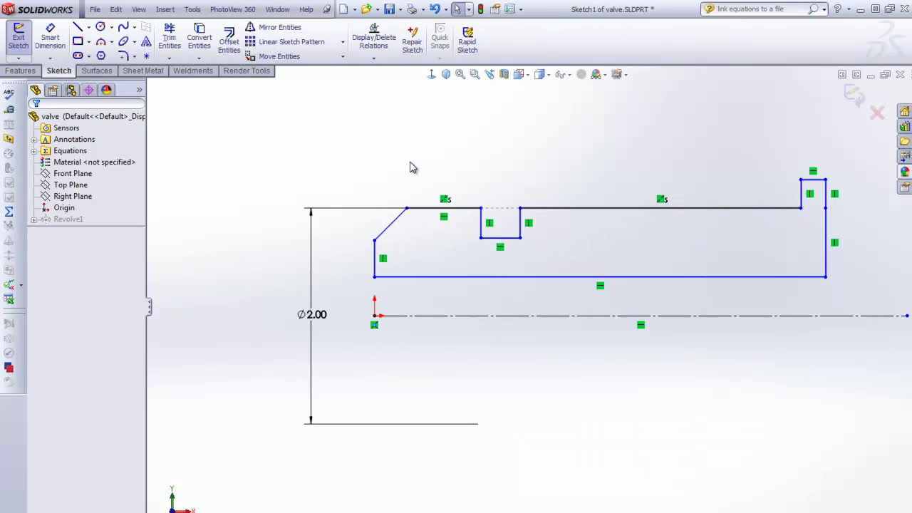
{"action": "double_click", "coordinate": [332, 321]}
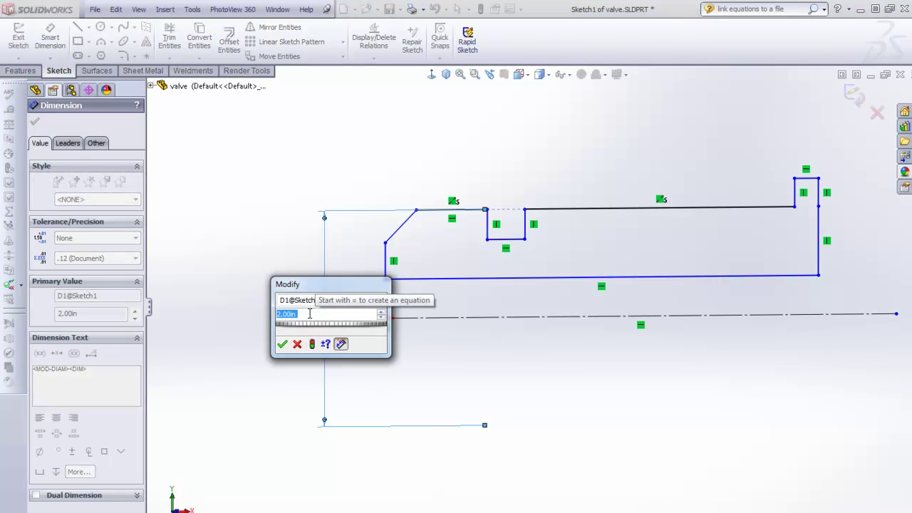
{"action": "type", "text": "="}
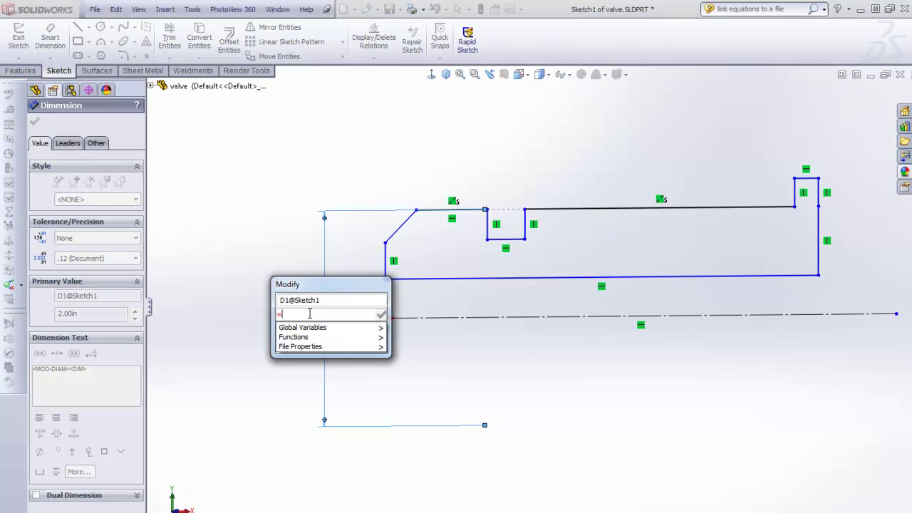
{"action": "type", "text": "1"}
{"action": "type", "text": "diam"}
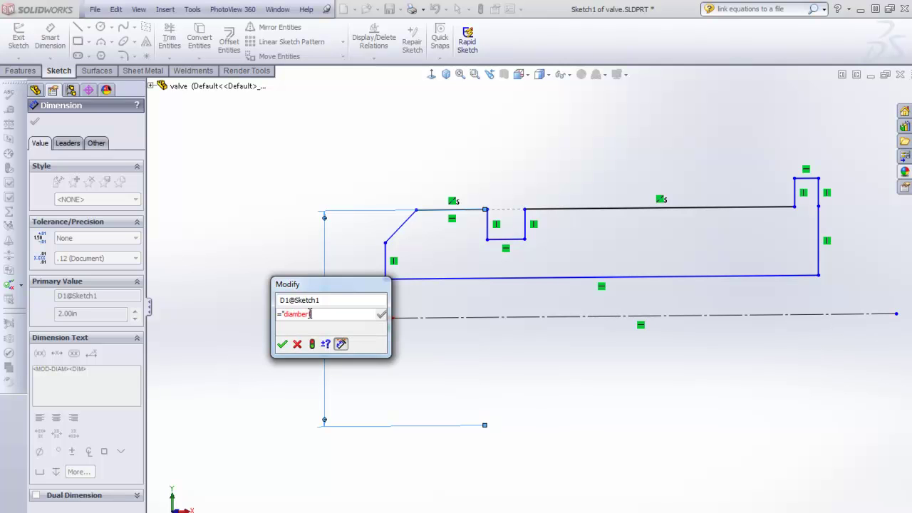
{"action": "key", "text": "BackSpace"}
{"action": "key", "text": "BackSpace"}
{"action": "key", "text": "BackSpace"}
{"action": "key", "text": "BackSpace"}
{"action": "key", "text": "BackSpace"}
{"action": "key", "text": "BackSpace"}
{"action": "key", "text": "BackSpace"}
{"action": "key", "text": "BackSpace"}
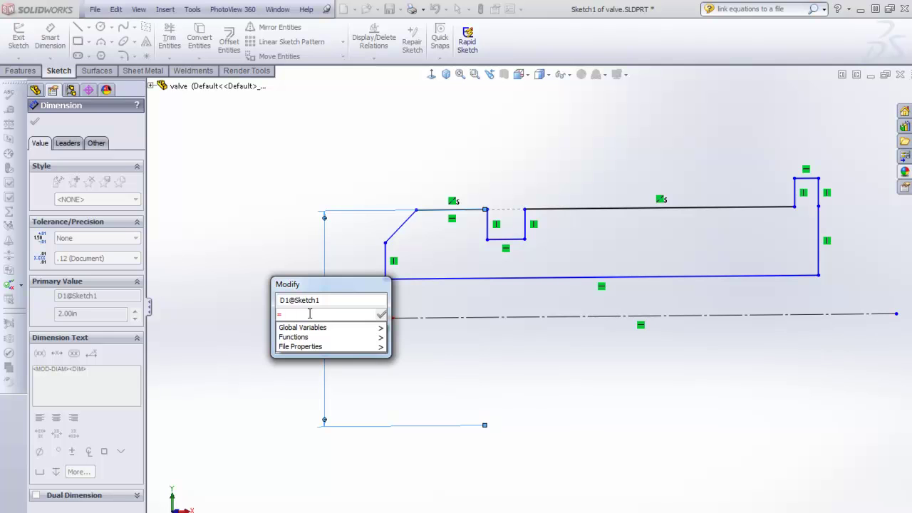
{"action": "mouse_move", "coordinate": [310, 329]}
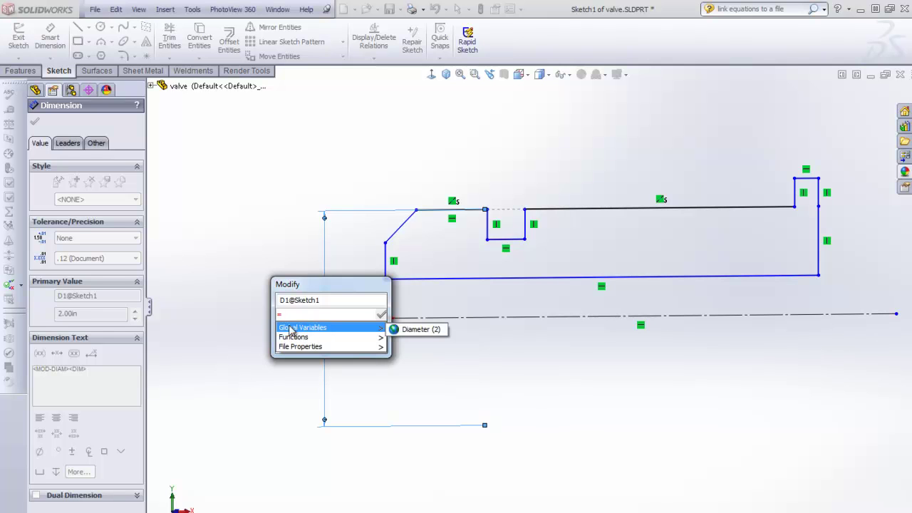
{"action": "left_click", "coordinate": [426, 329]}
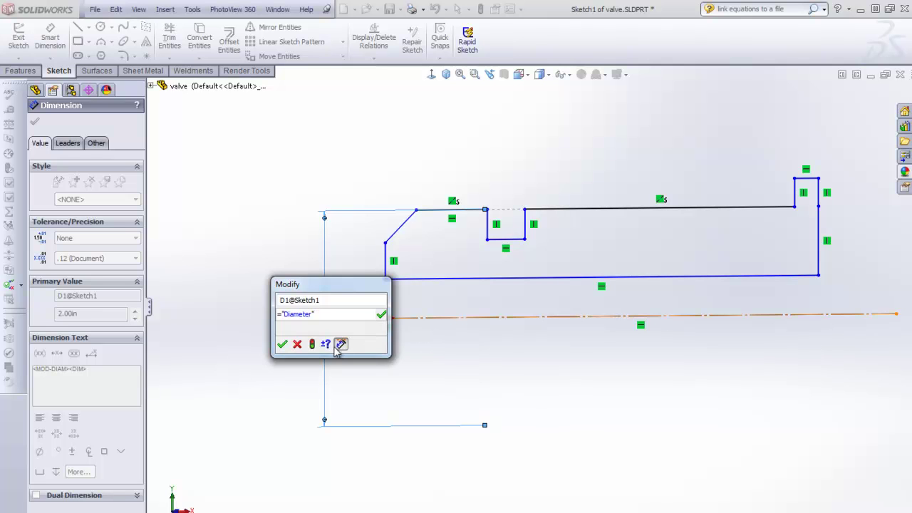
{"action": "left_click", "coordinate": [282, 344]}
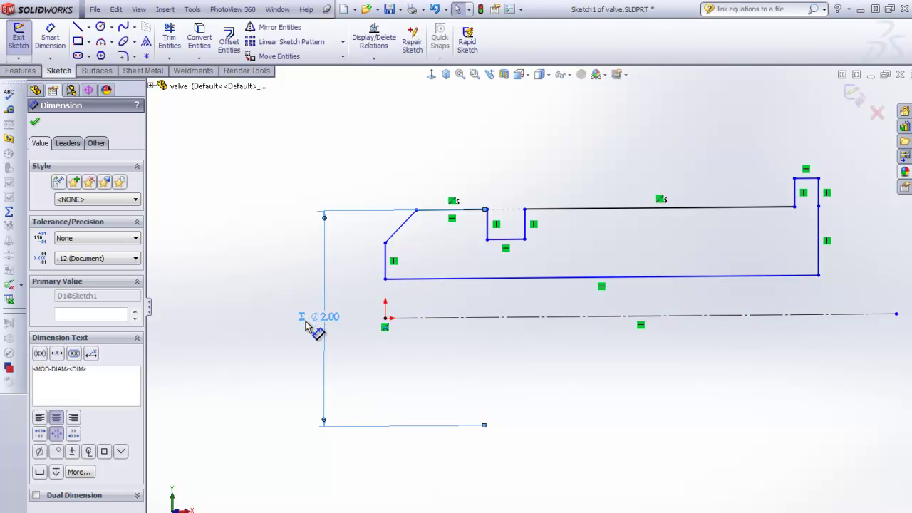
{"action": "left_click", "coordinate": [431, 74]}
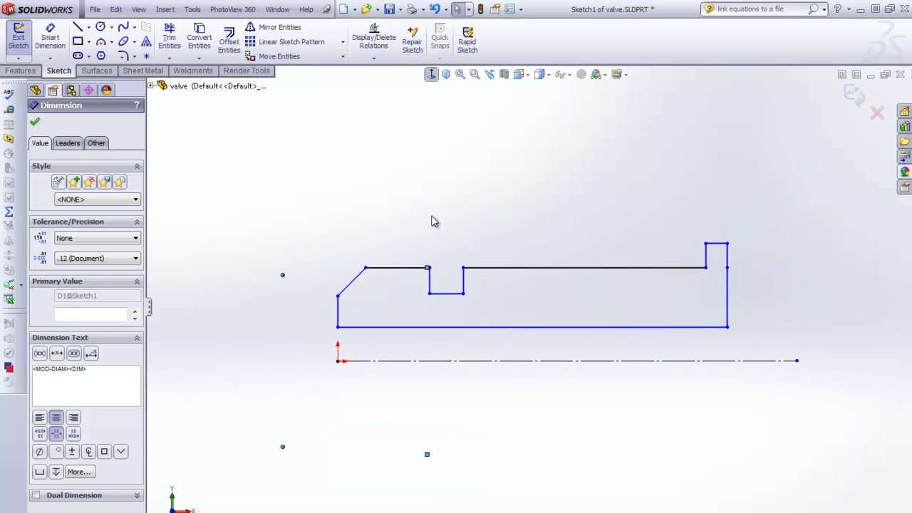
{"action": "left_click", "coordinate": [486, 205]}
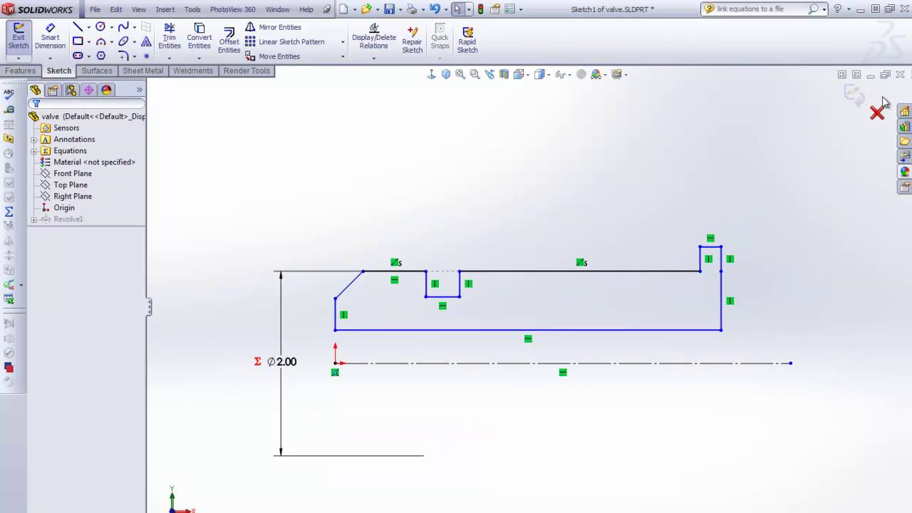
{"action": "left_click", "coordinate": [855, 95]}
Inspect the "Diameter"=2 entry in the Equations folder and reopen the equations manager.
{"action": "middle_click_drag", "start_coordinate": [363, 179], "coordinate": [384, 214]}
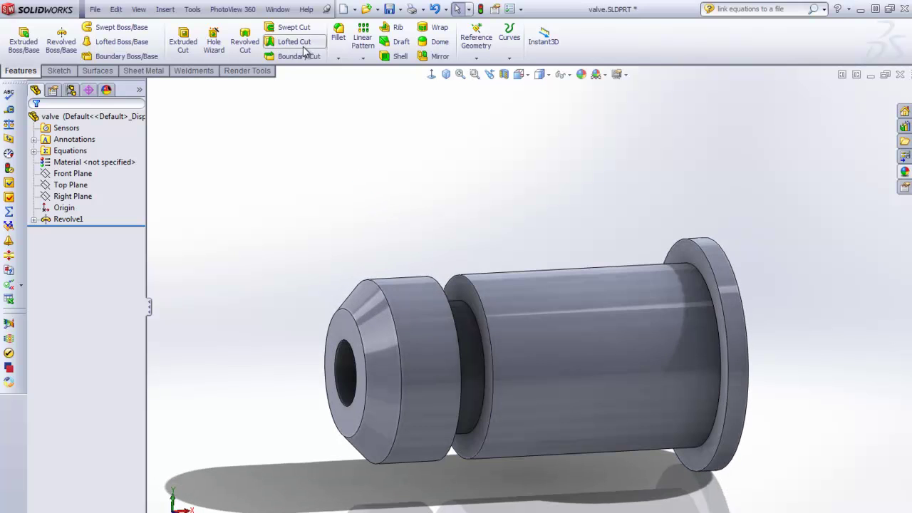
{"action": "left_click", "coordinate": [191, 9]}
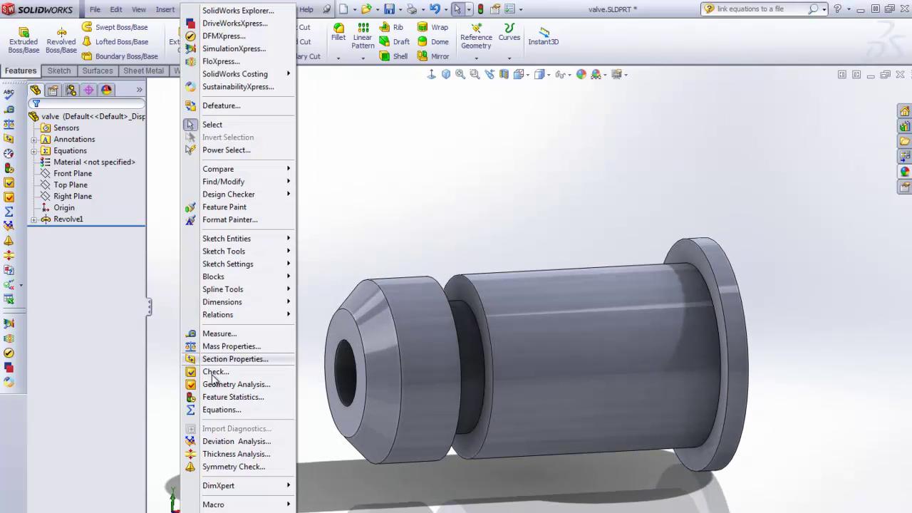
{"action": "left_click", "coordinate": [69, 150]}
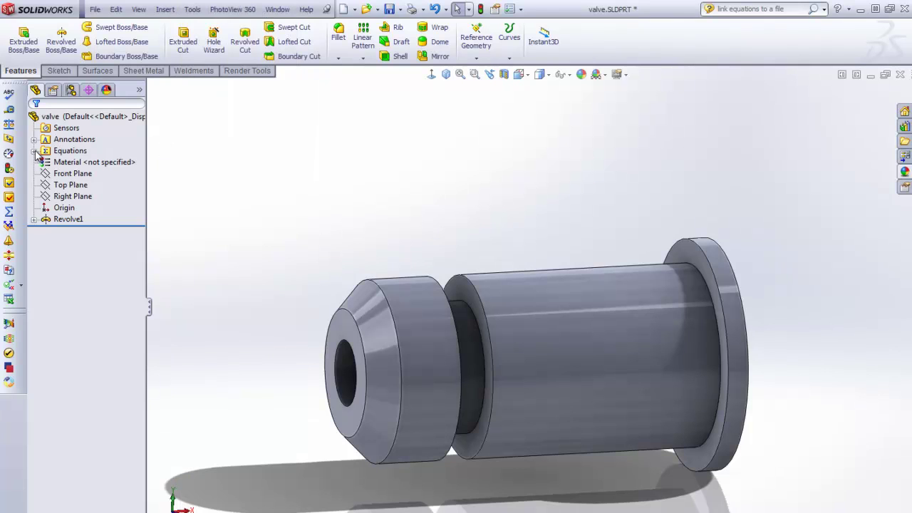
{"action": "left_click", "coordinate": [33, 150]}
{"action": "left_click", "coordinate": [60, 162]}
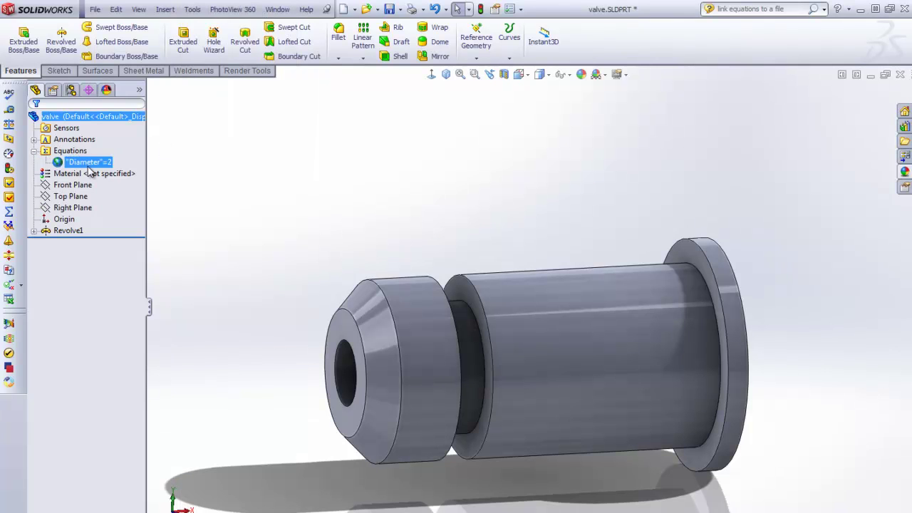
{"action": "left_click", "coordinate": [33, 150]}
{"action": "right_click", "coordinate": [46, 150]}
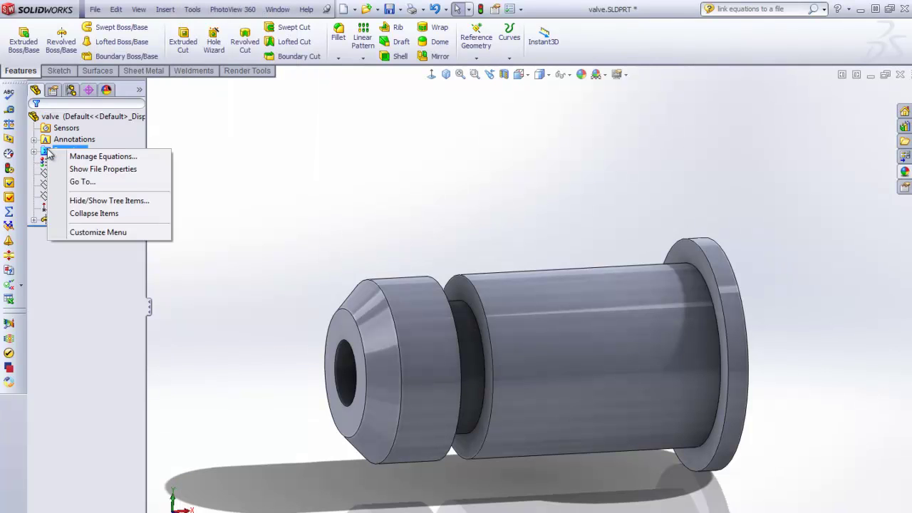
{"action": "left_click", "coordinate": [103, 157]}
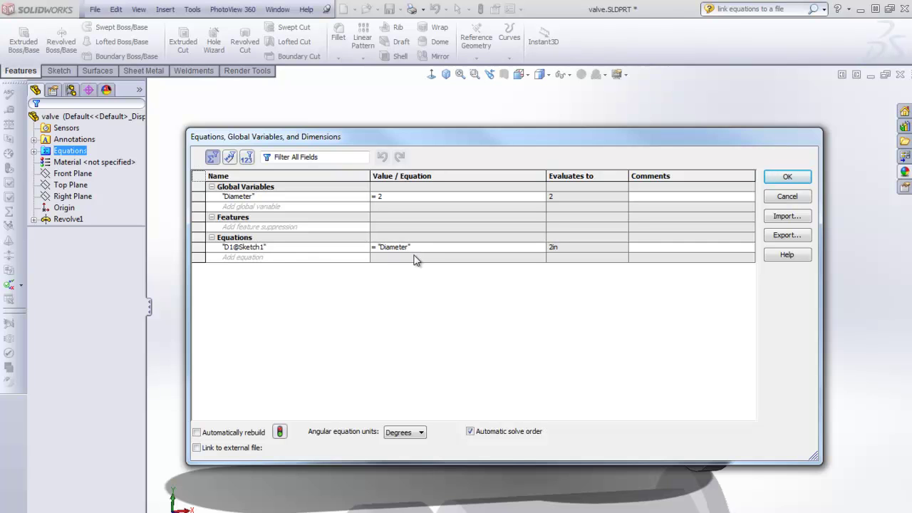
Link the valve's equations to a newly created Desktop\equations.txt and rebuild the part.
{"action": "left_click_drag", "start_coordinate": [440, 141], "coordinate": [427, 100]}
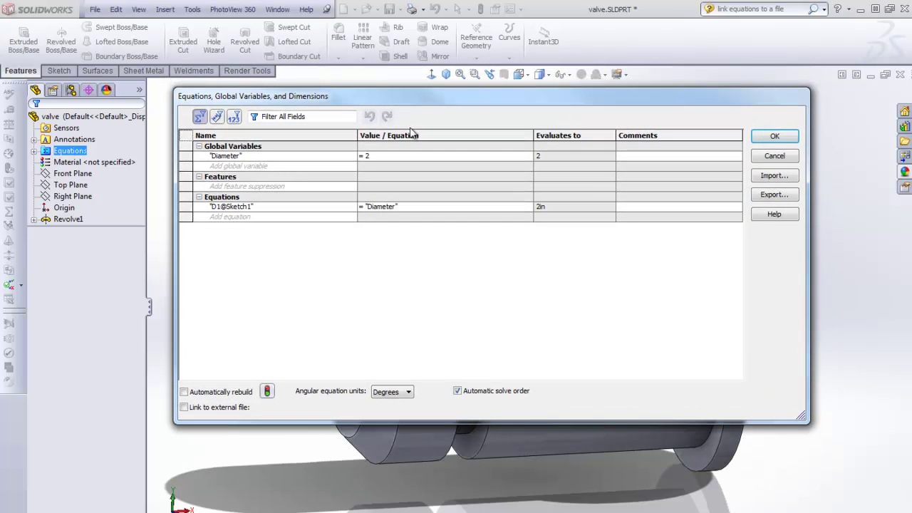
{"action": "left_click", "coordinate": [184, 408]}
{"action": "left_click", "coordinate": [194, 149]}
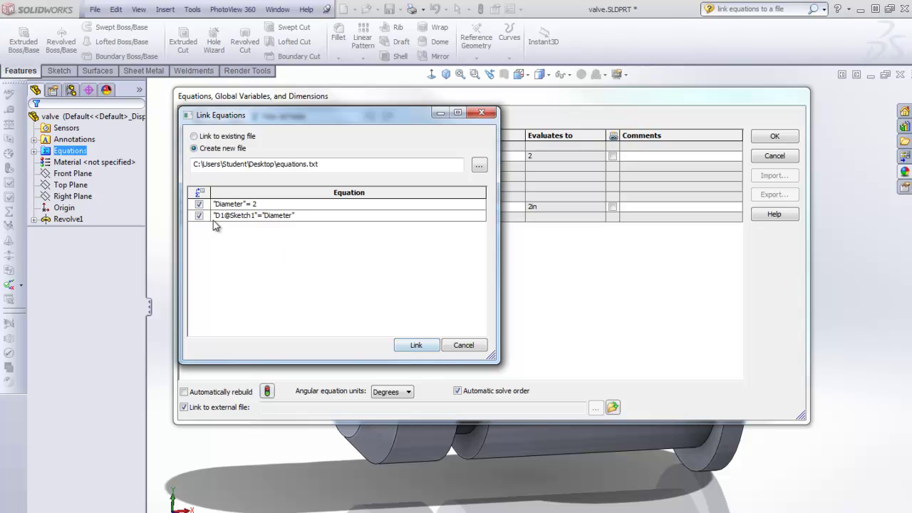
{"action": "left_click", "coordinate": [419, 345]}
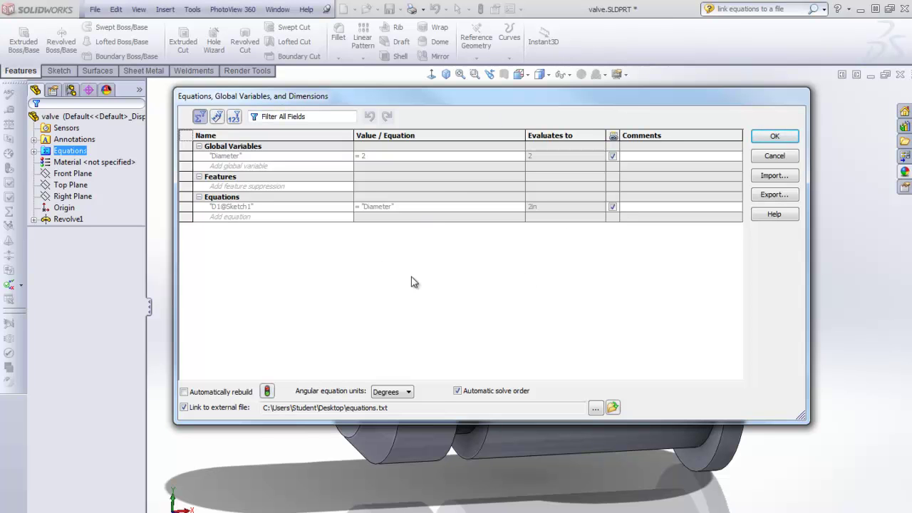
{"action": "left_click", "coordinate": [778, 140]}
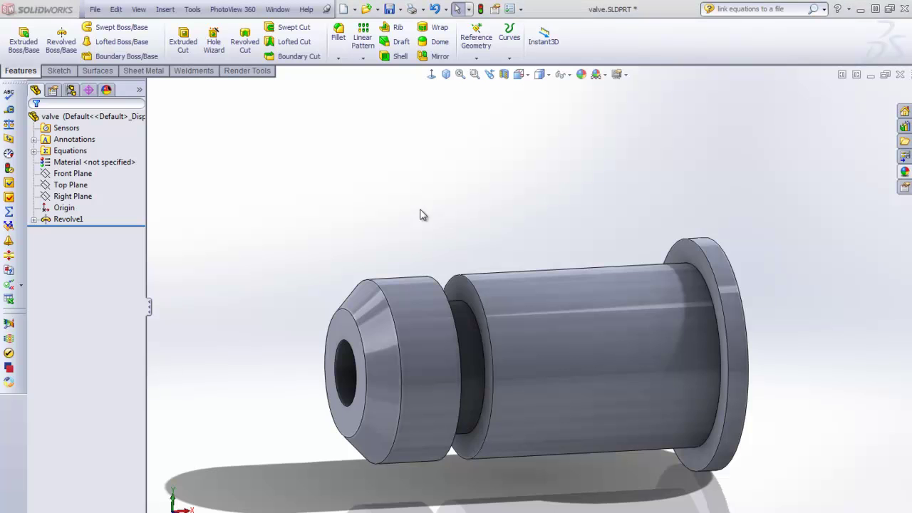
Edit Desktop equations.txt in Notepad to set Diameter to 3, save it, and close the windows.
{"action": "key", "text": "super+e"}
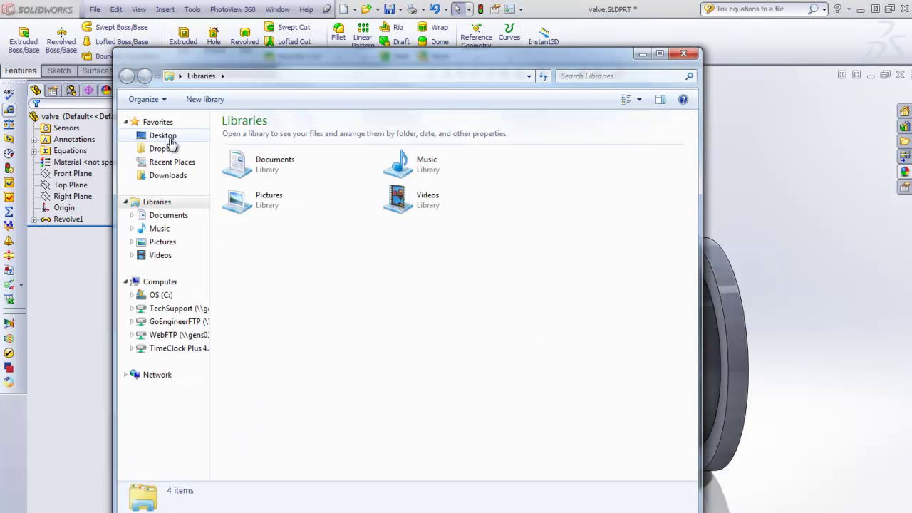
{"action": "left_click", "coordinate": [168, 137]}
{"action": "left_click", "coordinate": [242, 452]}
{"action": "right_click", "coordinate": [263, 453]}
{"action": "left_click", "coordinate": [294, 174]}
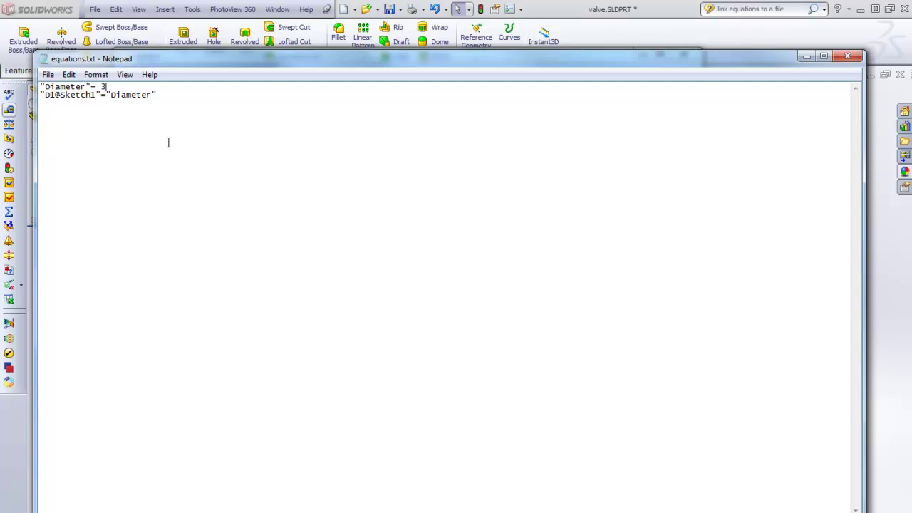
{"action": "left_click", "coordinate": [48, 74]}
{"action": "left_click", "coordinate": [67, 117]}
{"action": "left_click", "coordinate": [858, 57]}
{"action": "left_click", "coordinate": [643, 55]}
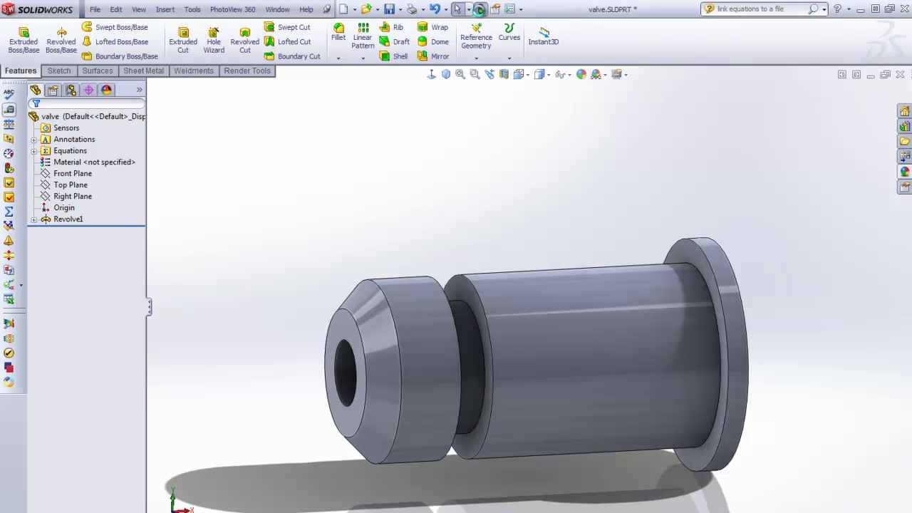
Rebuild the valve, confirm the revolve diameter now reads Ø3.00, and save the part.
{"action": "left_click", "coordinate": [480, 10]}
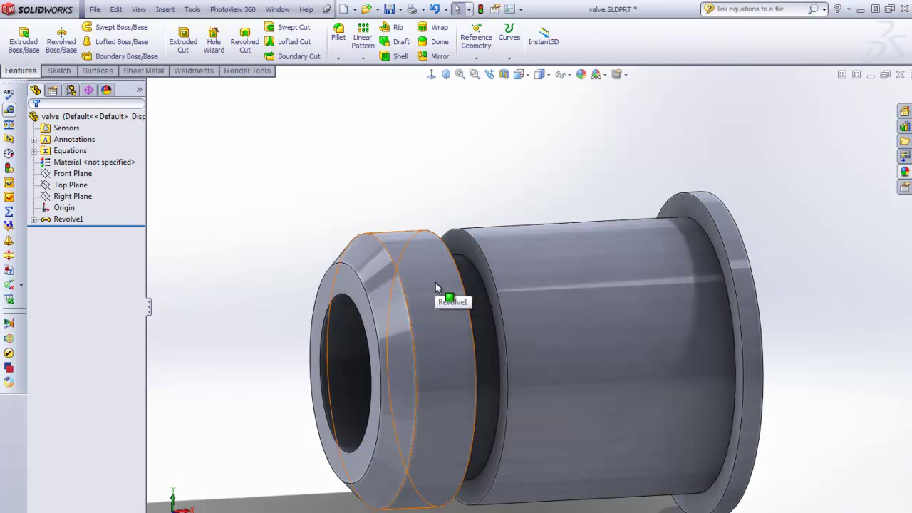
{"action": "middle_click_drag", "start_coordinate": [444, 305], "coordinate": [584, 296]}
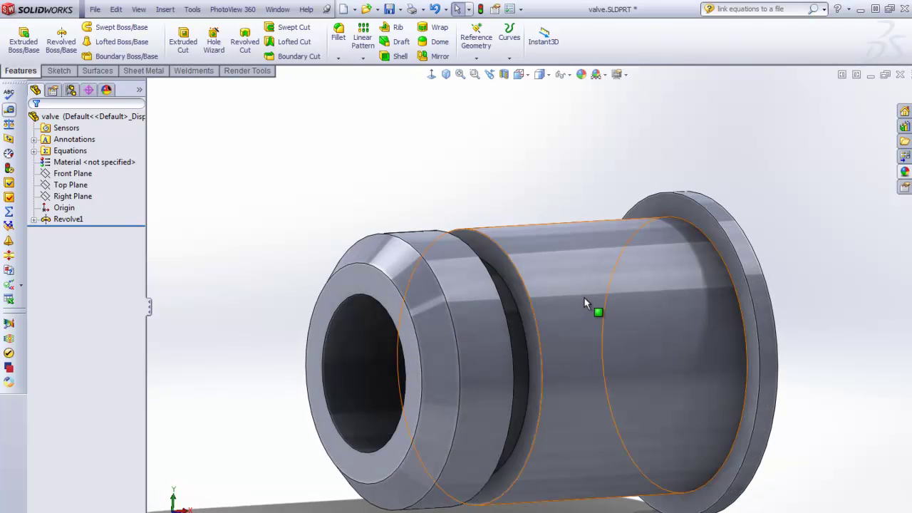
{"action": "left_click", "coordinate": [584, 296]}
{"action": "double_click", "coordinate": [583, 304]}
{"action": "mouse_move", "coordinate": [497, 269]}
{"action": "middle_mouse_down"}
{"action": "mouse_move", "coordinate": [509, 258]}
{"action": "mouse_move", "coordinate": [513, 359]}
{"action": "mouse_move", "coordinate": [534, 395]}
{"action": "middle_mouse_up"}
{"action": "left_click", "coordinate": [494, 169]}
{"action": "middle_click_drag", "start_coordinate": [494, 169], "coordinate": [478, 203]}
{"action": "middle_click_drag", "start_coordinate": [645, 333], "coordinate": [534, 381]}
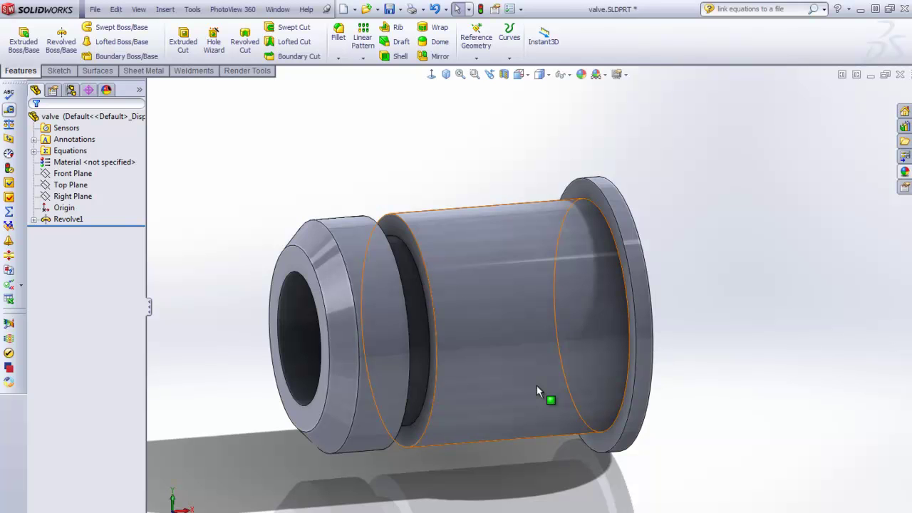
{"action": "left_click", "coordinate": [389, 10]}
Switch to the Part4 document and orbit the cylinder toward the viewer.
{"action": "left_click", "coordinate": [283, 12]}
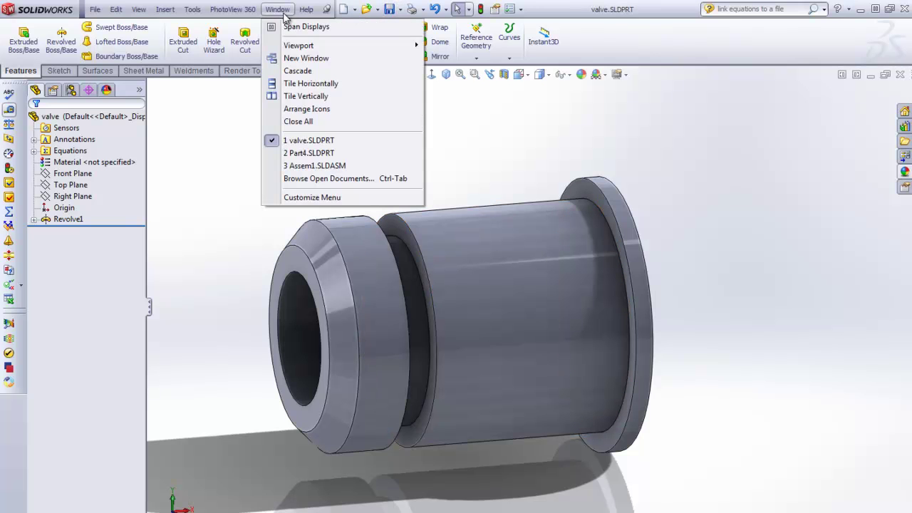
{"action": "left_click", "coordinate": [320, 155]}
{"action": "middle_click_drag", "start_coordinate": [546, 245], "coordinate": [503, 236]}
Move Part4's Sketch1 Ø2.00 dimension out to the left of the profile and exit the sketch.
{"action": "left_click", "coordinate": [465, 212]}
{"action": "right_click", "coordinate": [503, 237]}
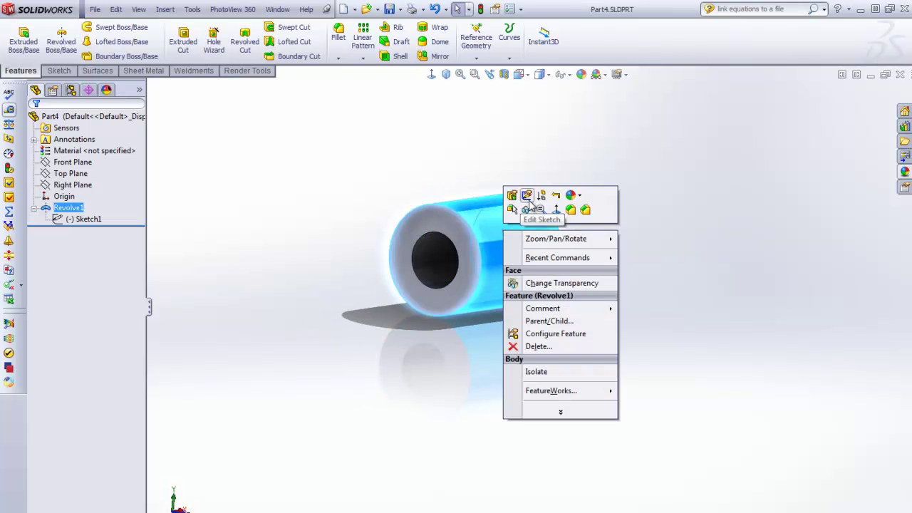
{"action": "left_click", "coordinate": [528, 200]}
{"action": "left_click", "coordinate": [432, 74]}
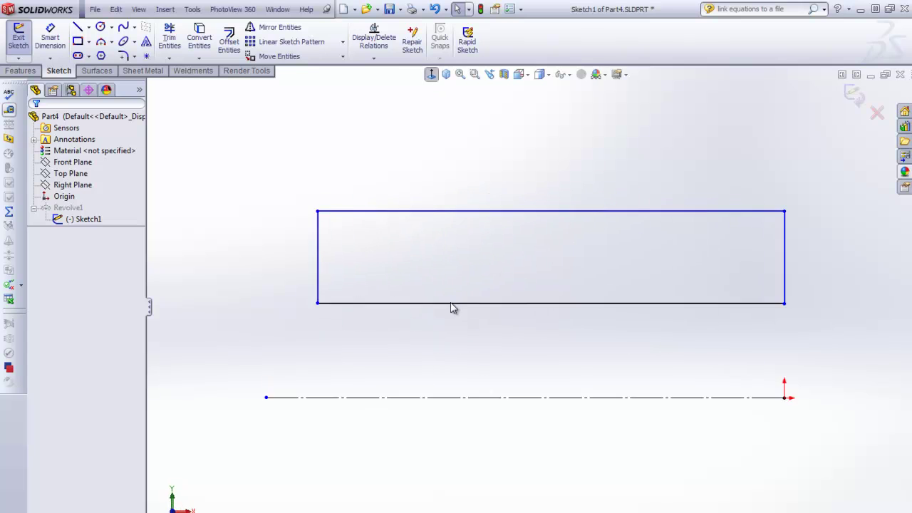
{"action": "left_click_drag", "start_coordinate": [415, 377], "coordinate": [213, 405]}
{"action": "left_click", "coordinate": [232, 227]}
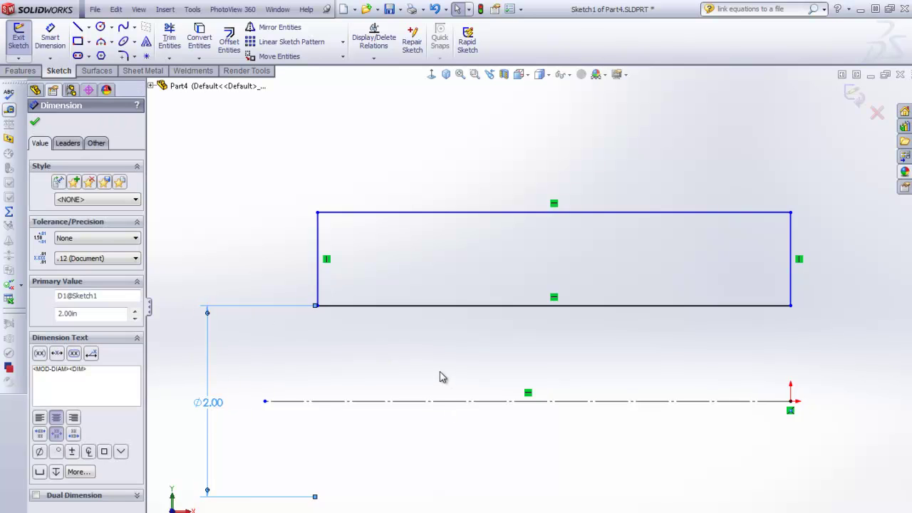
{"action": "scroll", "coordinate": [423, 380], "scroll_direction": "up", "scroll_amount": 3}
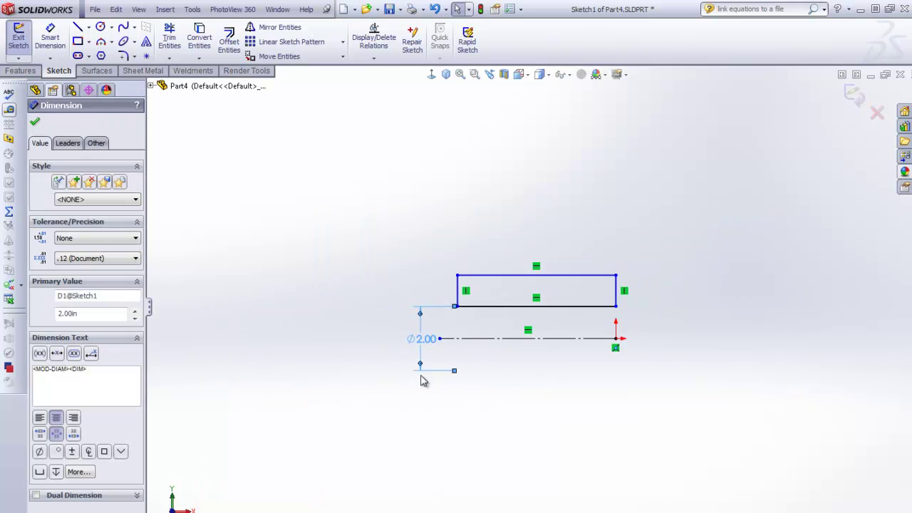
{"action": "left_click", "coordinate": [440, 245]}
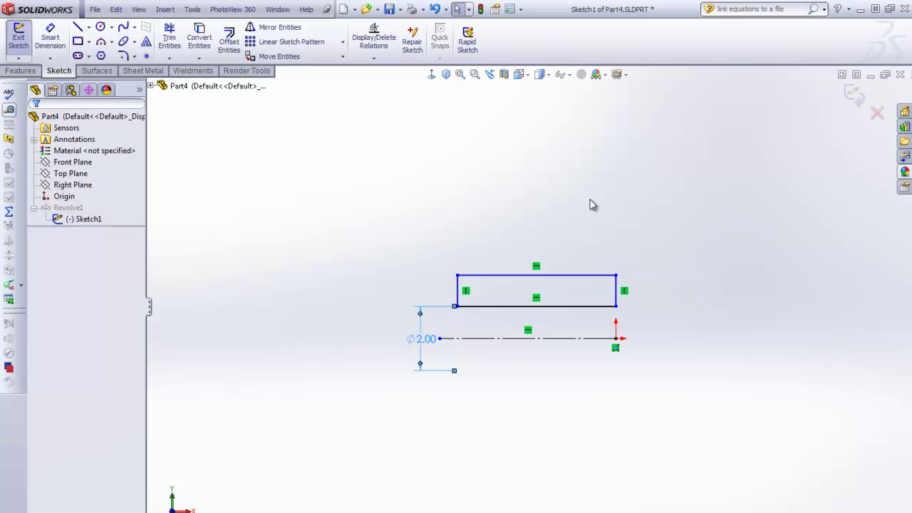
{"action": "left_click", "coordinate": [854, 96]}
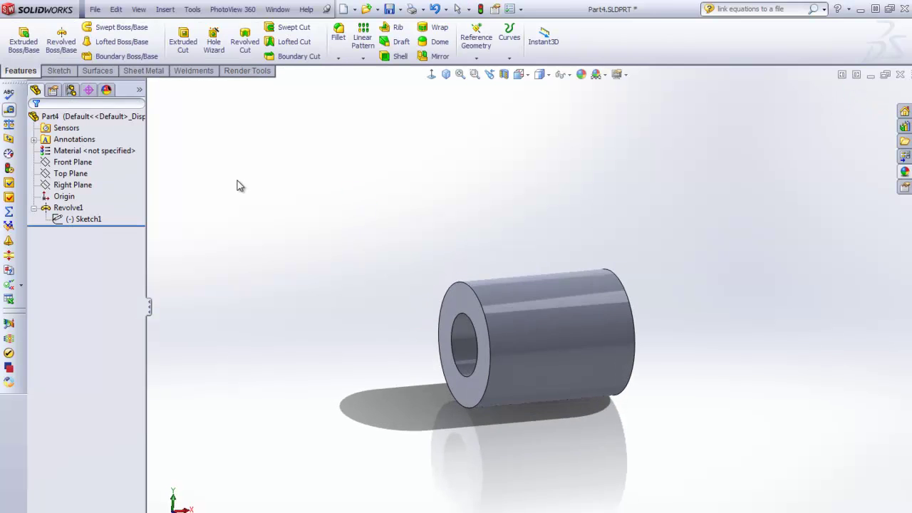
In Part4's equations manager, link to the existing Desktop equations.txt file.
{"action": "left_click", "coordinate": [197, 10]}
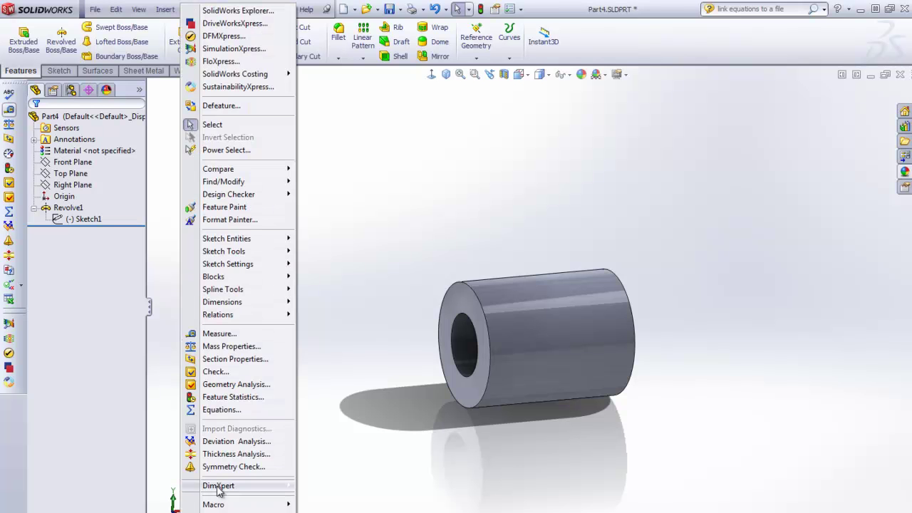
{"action": "left_click", "coordinate": [242, 410]}
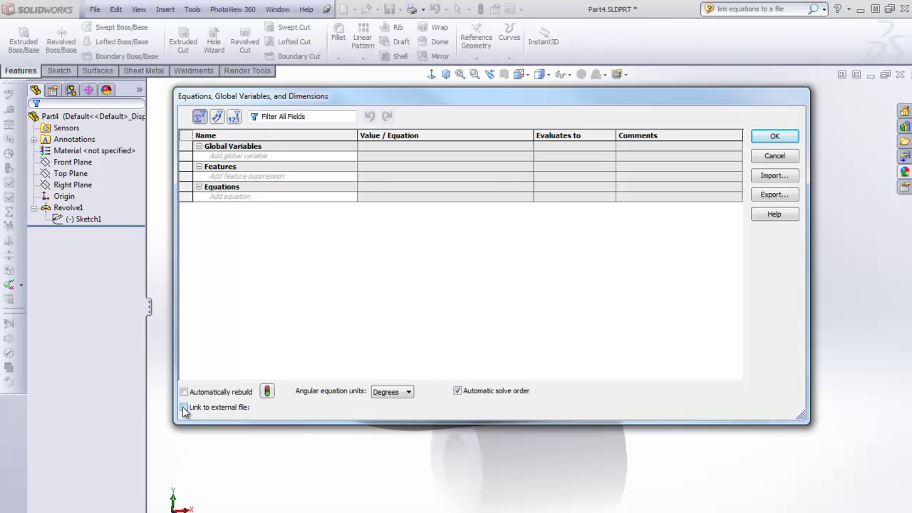
{"action": "left_click", "coordinate": [184, 409]}
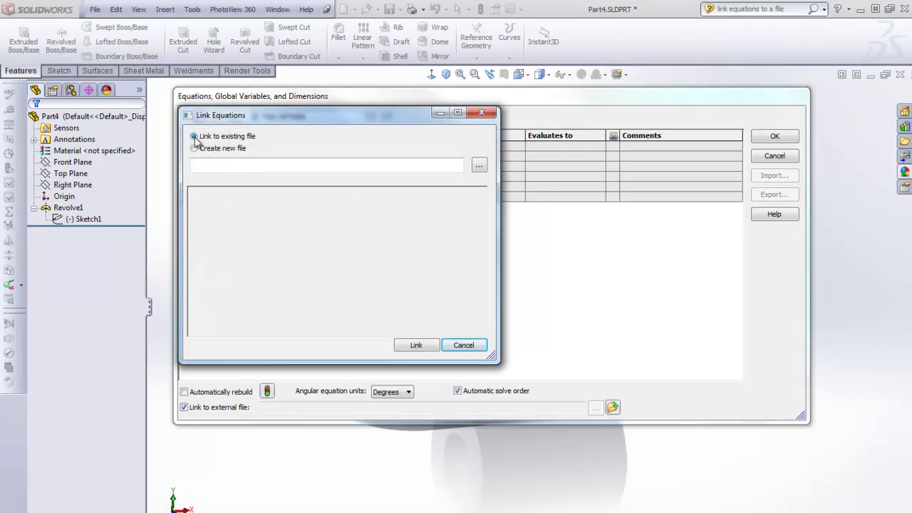
{"action": "left_click", "coordinate": [478, 165]}
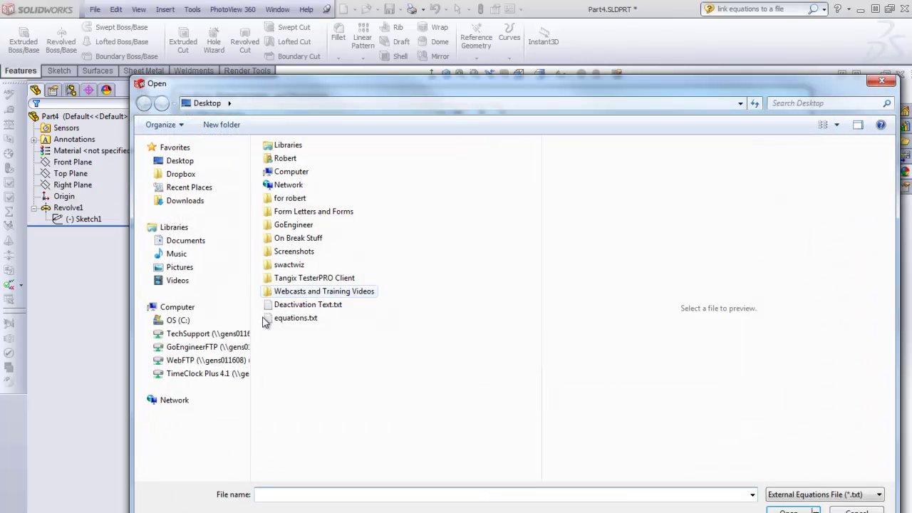
{"action": "left_click", "coordinate": [293, 318]}
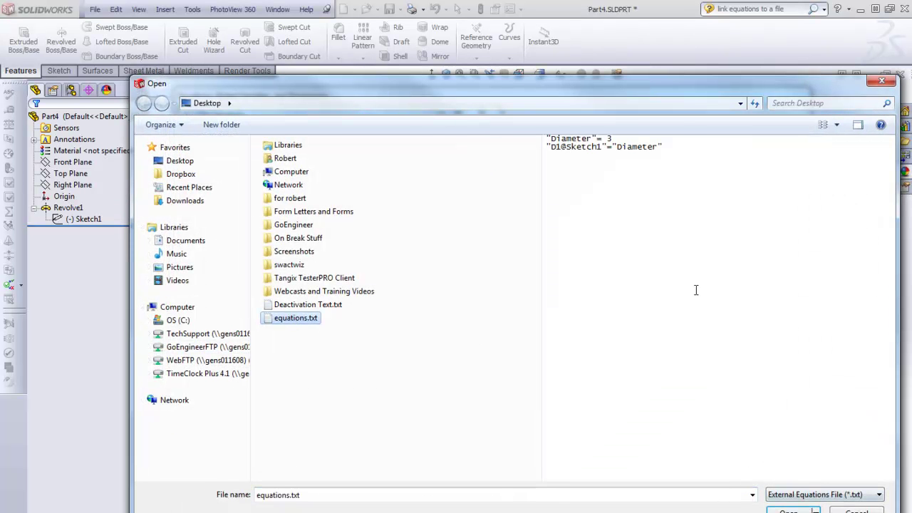
{"action": "left_click", "coordinate": [790, 511]}
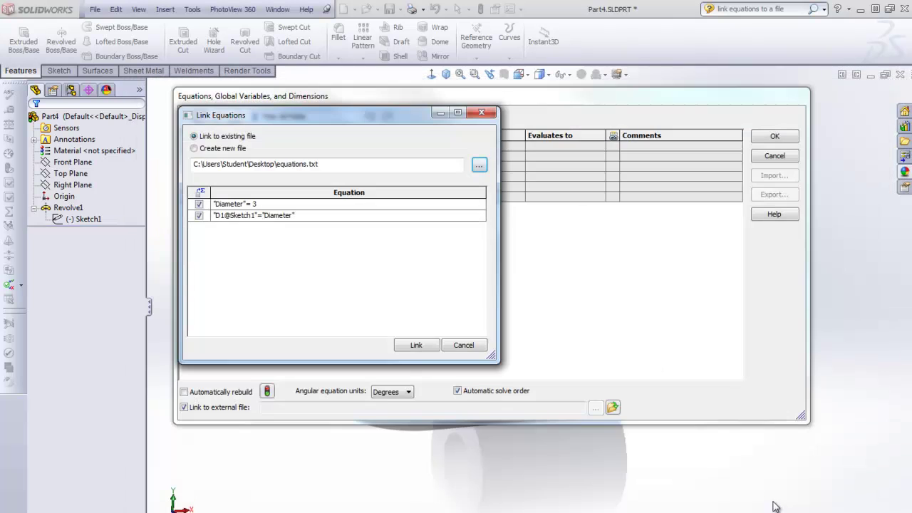
{"action": "left_click", "coordinate": [402, 347]}
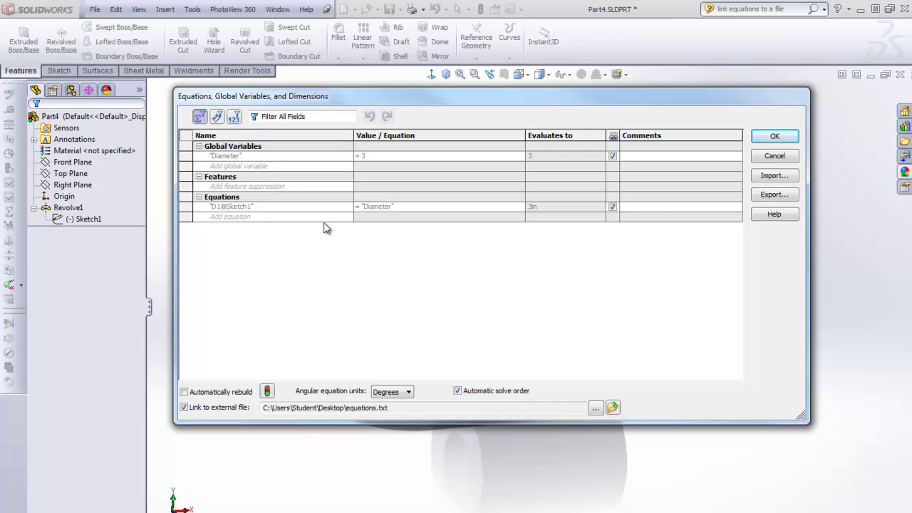
Apply the linked equations and move Part4's Ø3.00 diameter dimension into the hole.
{"action": "left_click", "coordinate": [778, 138]}
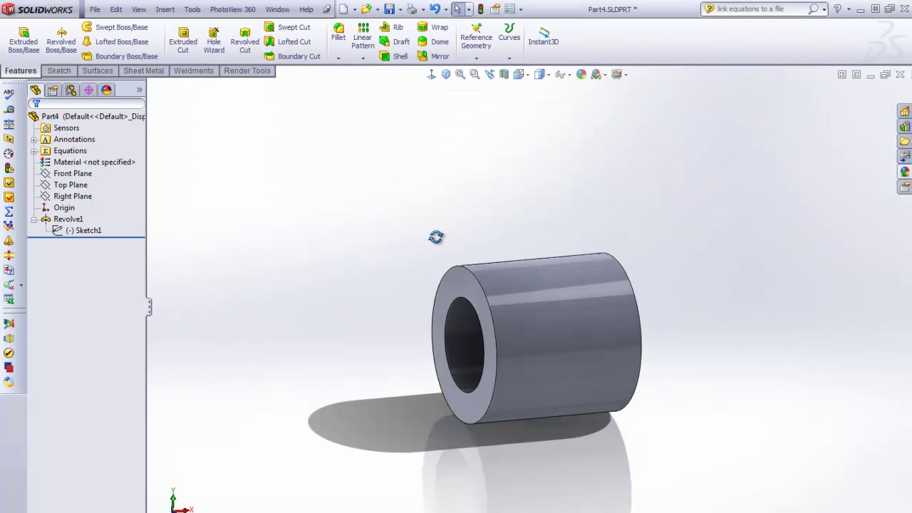
{"action": "scroll", "coordinate": [563, 287], "scroll_direction": "down", "scroll_amount": 3}
{"action": "double_click", "coordinate": [599, 315]}
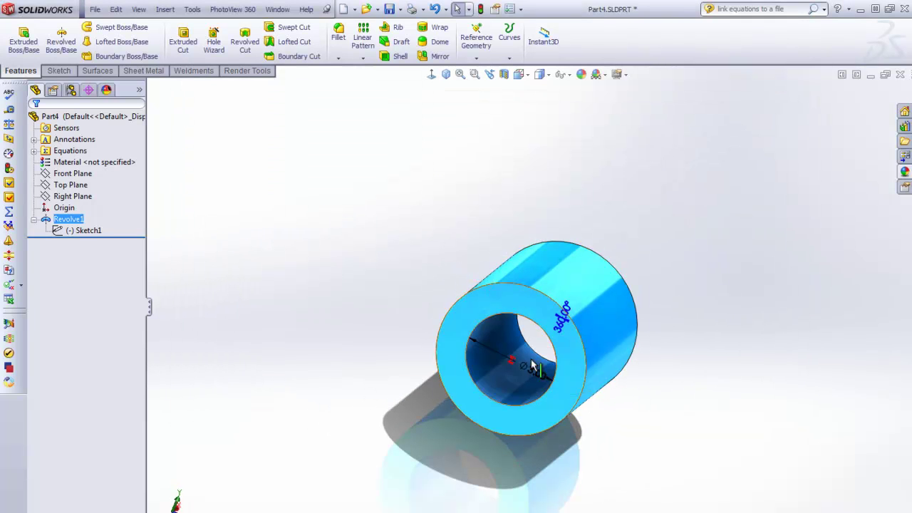
{"action": "left_click_drag", "start_coordinate": [536, 374], "coordinate": [508, 369]}
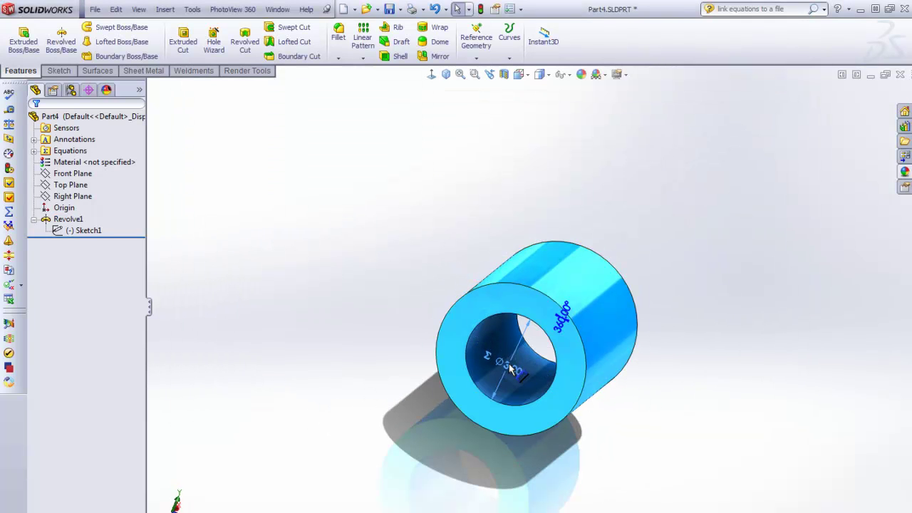
{"action": "left_click", "coordinate": [738, 323]}
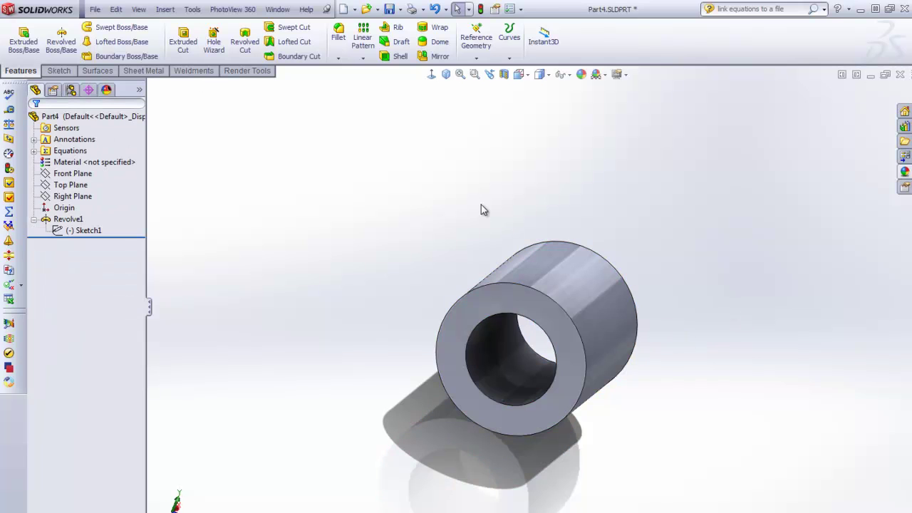
Reselect Part4's hollow cylinder to display the revolve feature's dimensions again.
{"action": "left_click", "coordinate": [277, 9]}
{"action": "left_click", "coordinate": [308, 153]}
{"action": "left_click", "coordinate": [513, 292]}
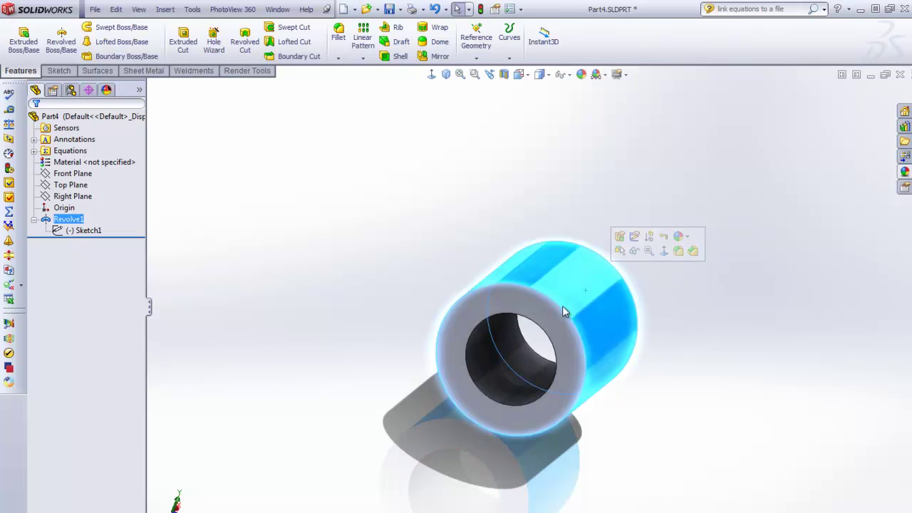
{"action": "double_click", "coordinate": [493, 365]}
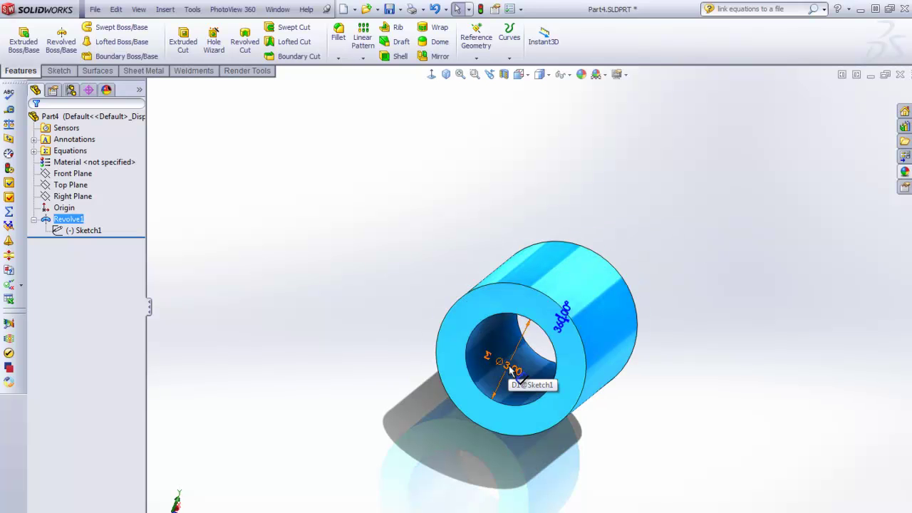
Edit Part4's Sketch1 and dimension the rectangle's top edge to 5 in.
{"action": "right_click", "coordinate": [61, 231]}
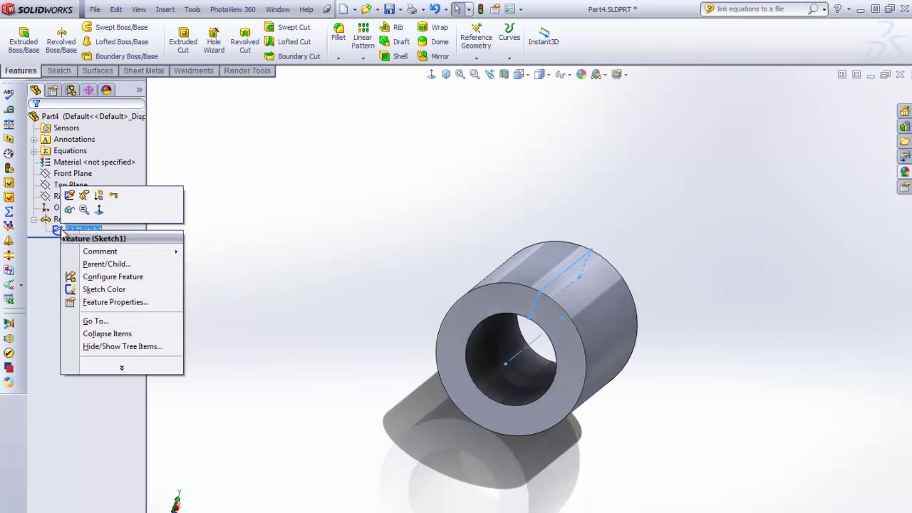
{"action": "left_click", "coordinate": [69, 195]}
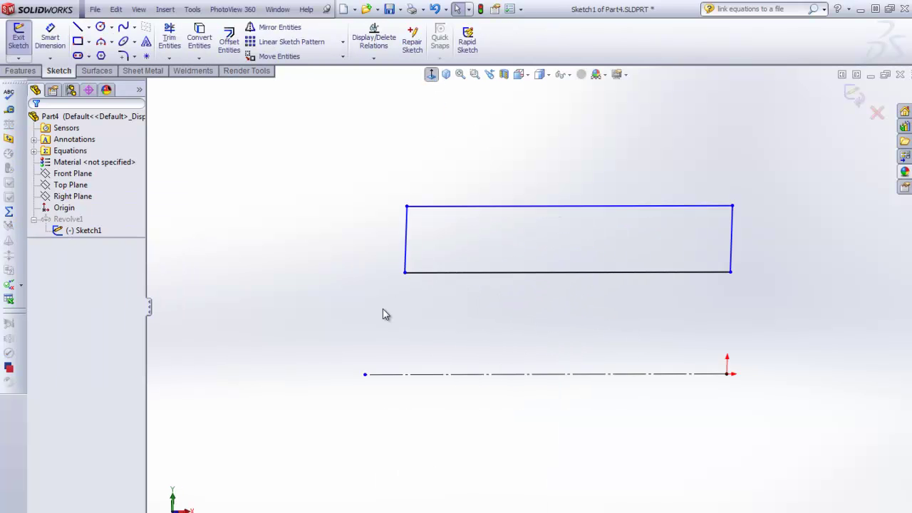
{"action": "left_click", "coordinate": [317, 397]}
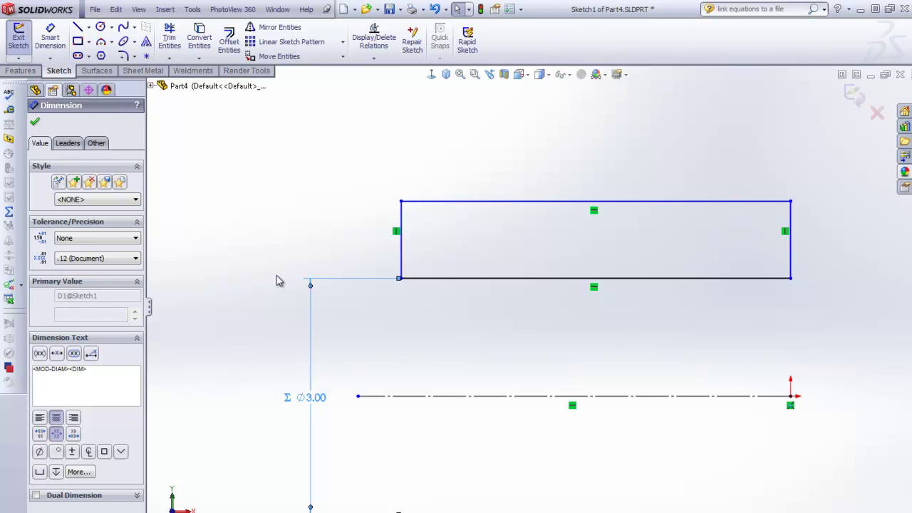
{"action": "left_click", "coordinate": [261, 125]}
{"action": "left_click", "coordinate": [50, 37]}
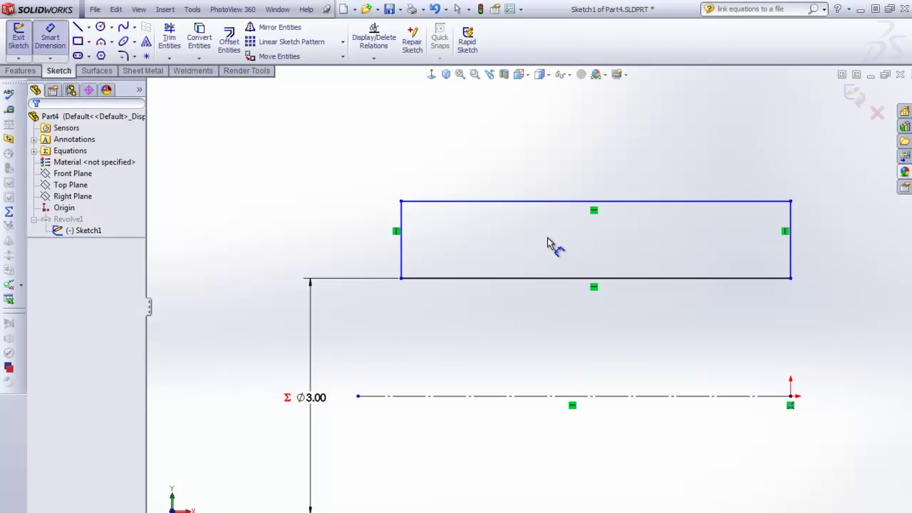
{"action": "left_click", "coordinate": [557, 205]}
{"action": "left_click", "coordinate": [570, 161]}
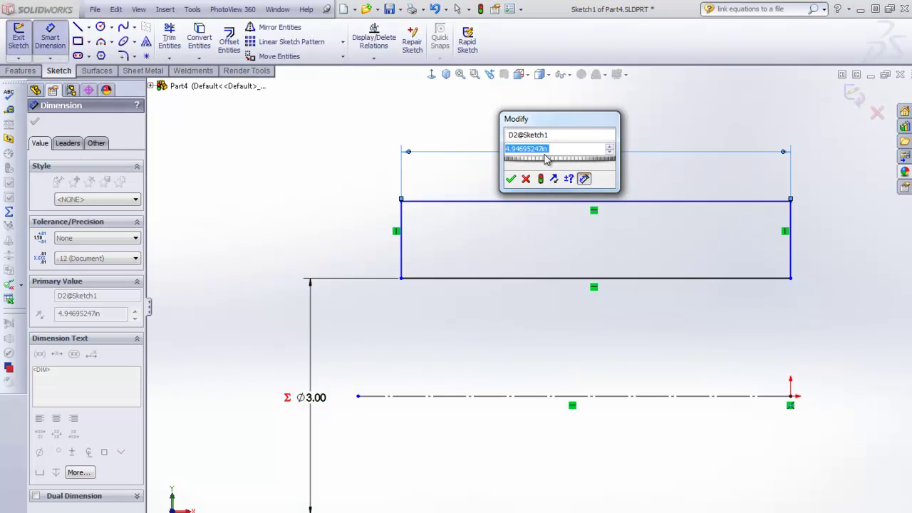
{"action": "type", "text": "5"}
{"action": "key", "text": "Return"}
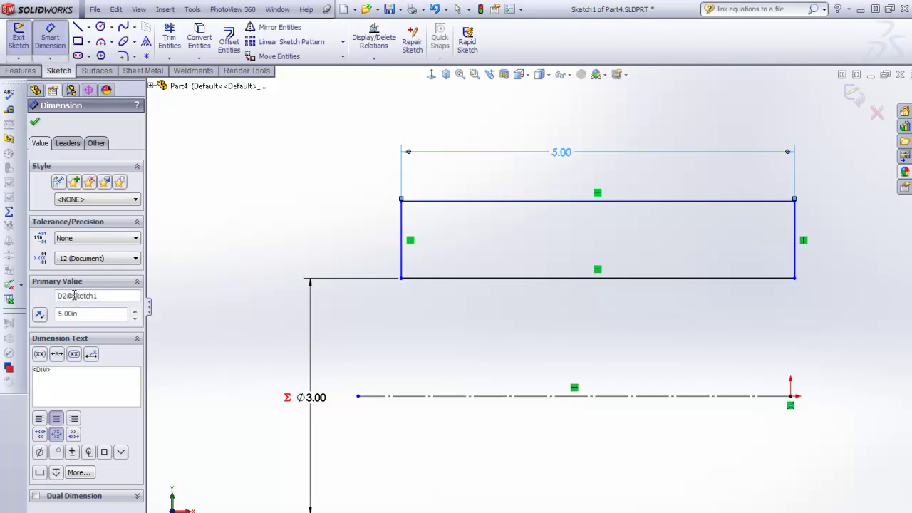
Rename the D2 width dimension to Length and exit the sketch to rebuild Part4.
{"action": "double_click", "coordinate": [62, 295]}
{"action": "type", "text": "Lengt"}
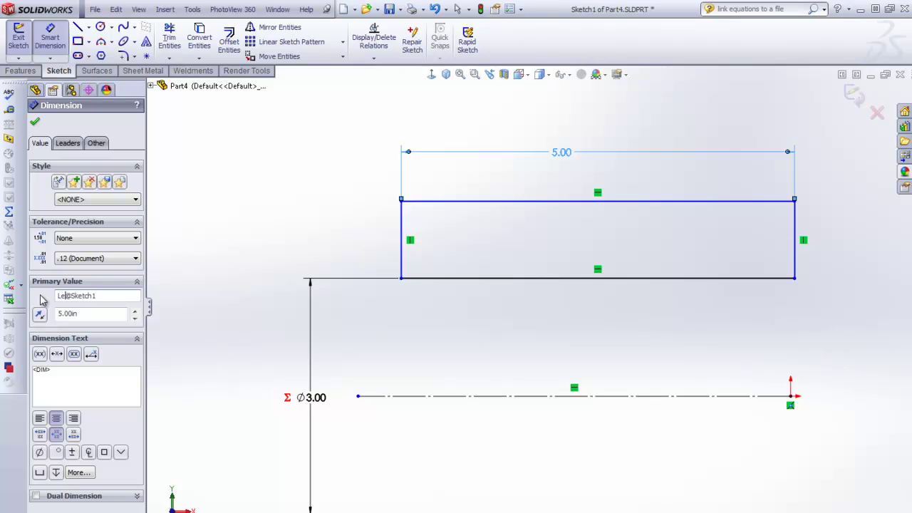
{"action": "type", "text": "h"}
{"action": "left_click", "coordinate": [34, 122]}
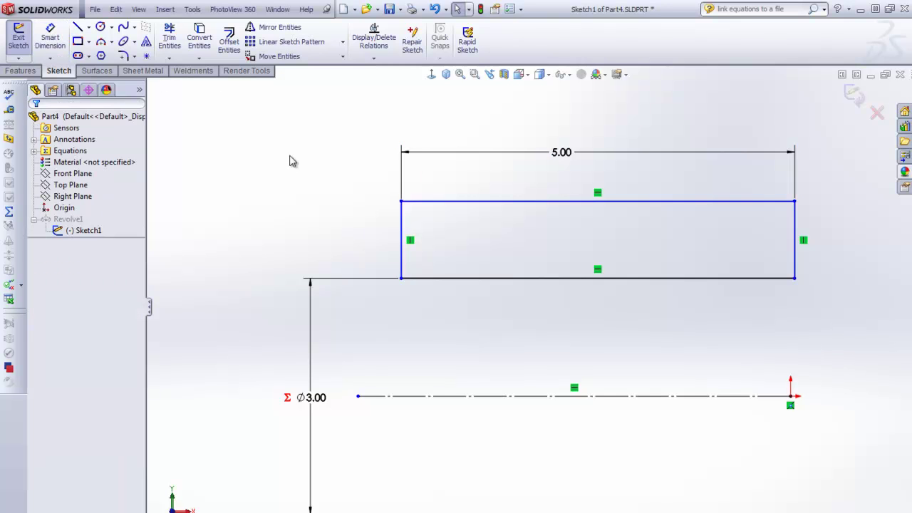
{"action": "left_click", "coordinate": [566, 156]}
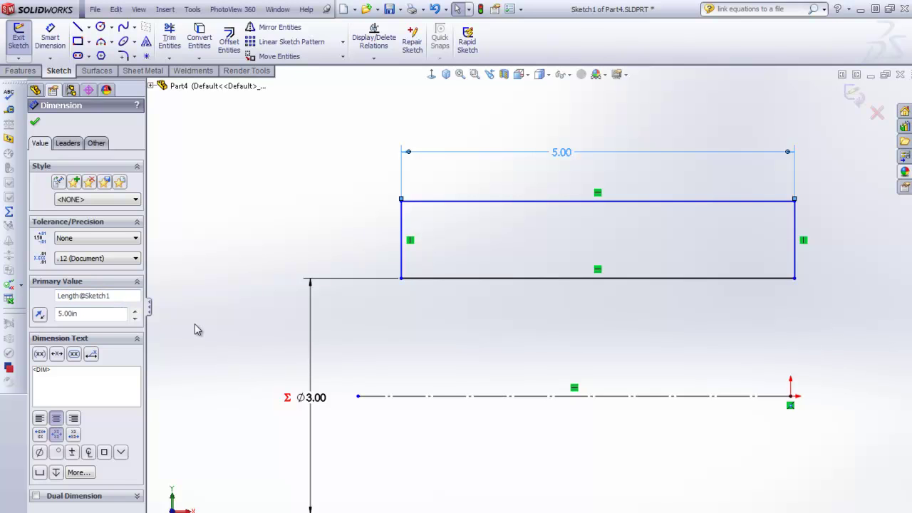
{"action": "left_click", "coordinate": [258, 280]}
{"action": "left_click", "coordinate": [862, 92]}
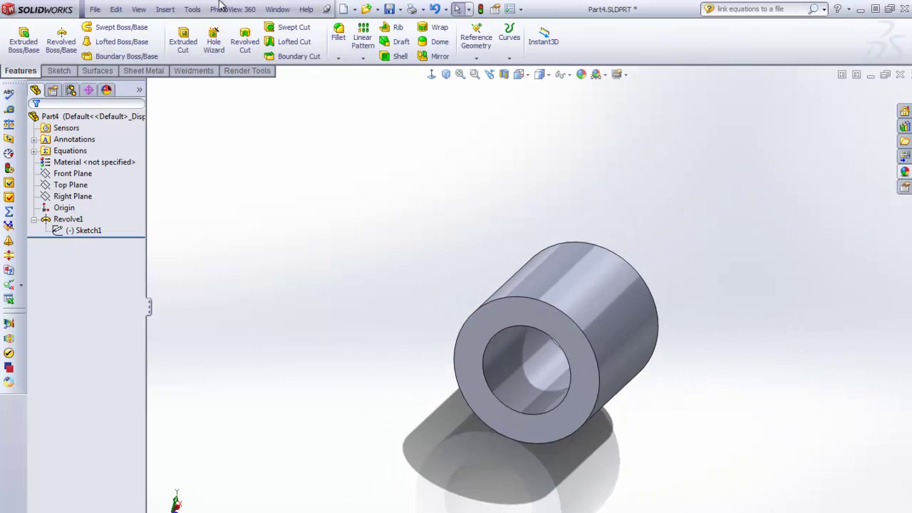
Switch to the Assem1 assembly and accept the rebuild.
{"action": "left_click", "coordinate": [277, 10]}
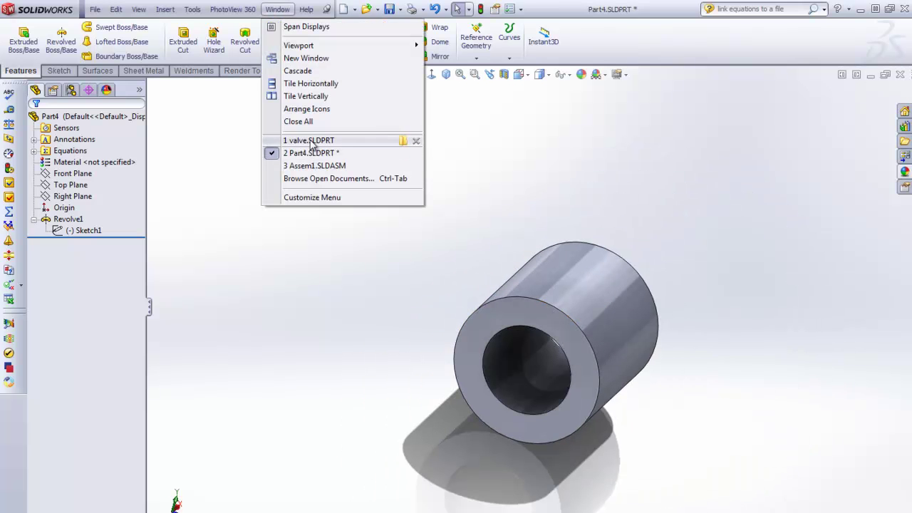
{"action": "left_click", "coordinate": [314, 166]}
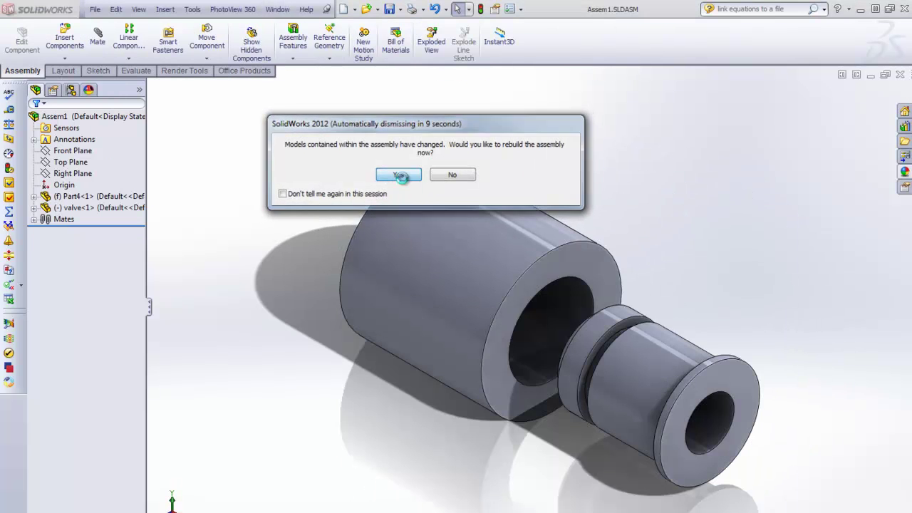
{"action": "left_click", "coordinate": [398, 175]}
Drag the valve to seat it inside the large cylinder, then go to the Desktop folder.
{"action": "left_click_drag", "start_coordinate": [668, 375], "coordinate": [544, 307]}
{"action": "middle_click_drag", "start_coordinate": [544, 307], "coordinate": [539, 184]}
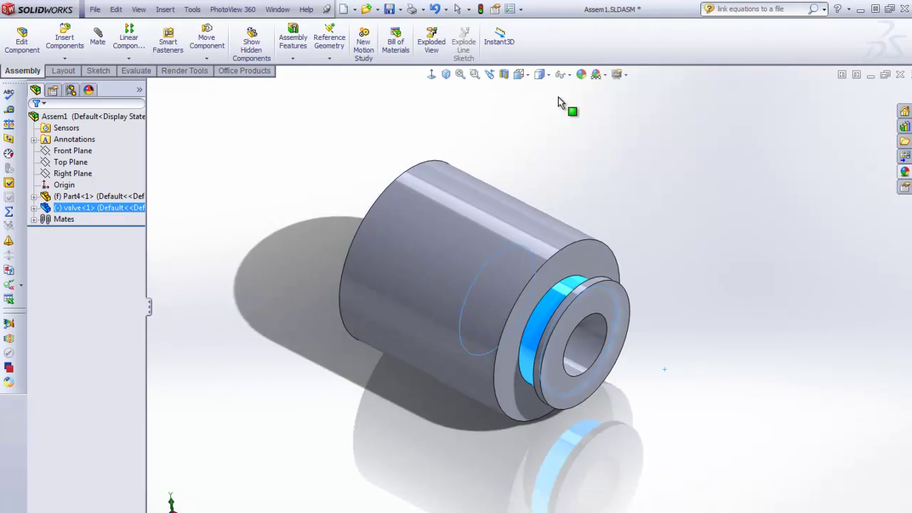
{"action": "left_click", "coordinate": [581, 74]}
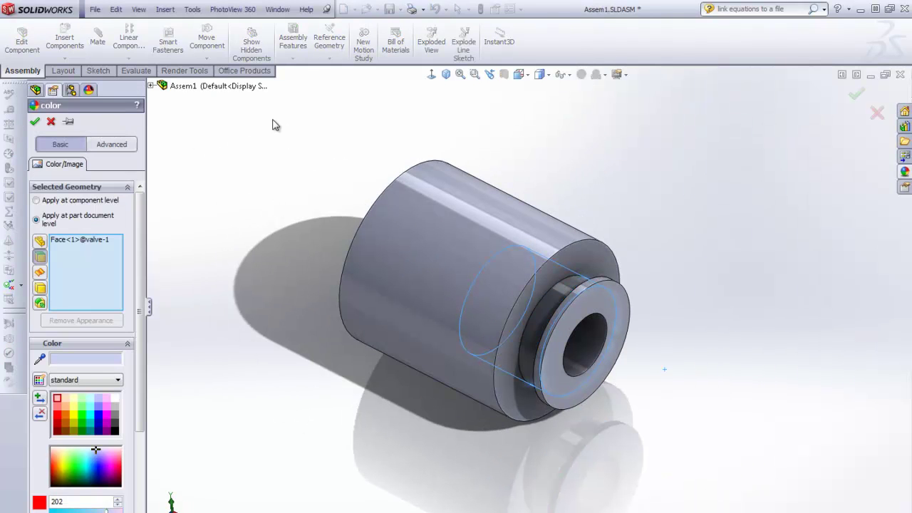
{"action": "left_click", "coordinate": [51, 121]}
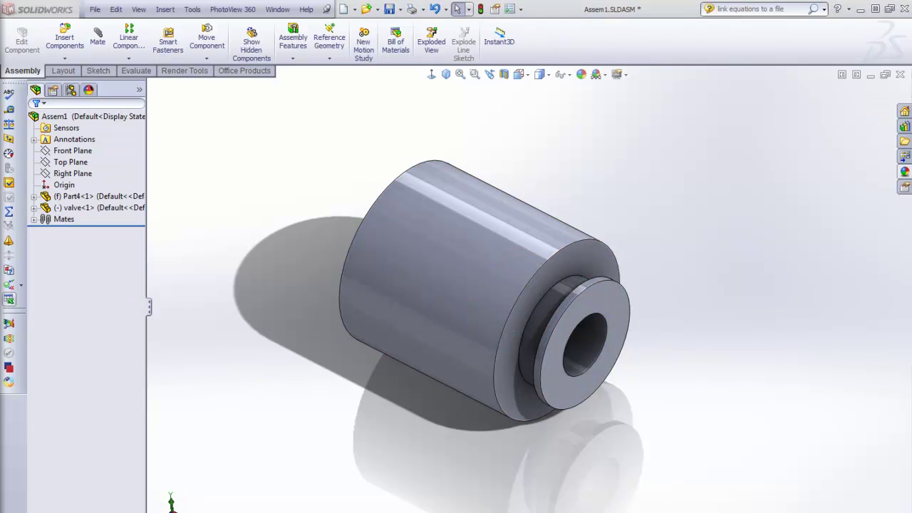
{"action": "key", "text": "alt+Tab"}
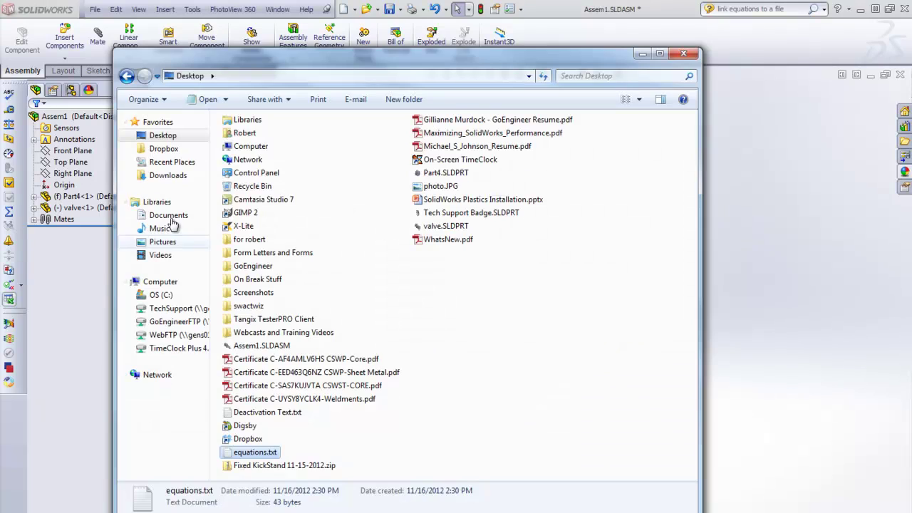
Change Diameter from 3 to 2.5 in equations.txt, save, and close Notepad and the Desktop folder.
{"action": "double_click", "coordinate": [242, 454]}
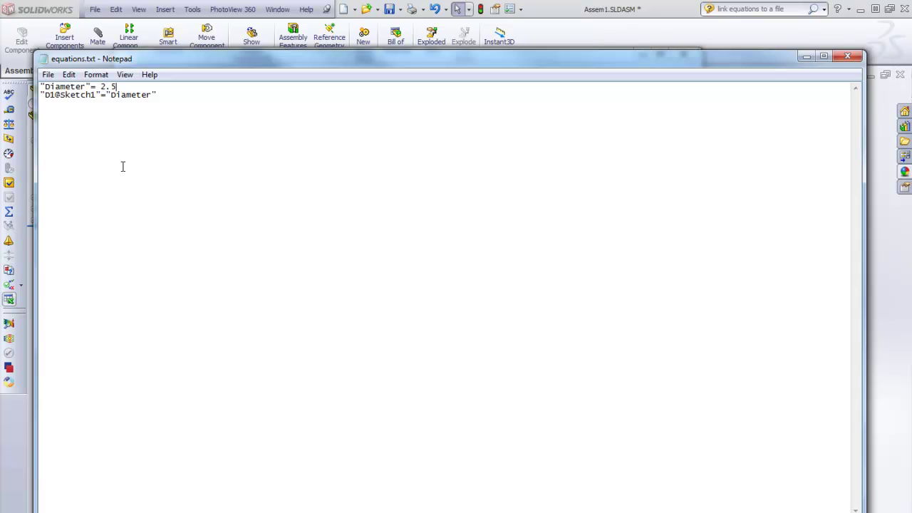
{"action": "left_click", "coordinate": [48, 75]}
{"action": "left_click", "coordinate": [63, 117]}
{"action": "left_click", "coordinate": [847, 56]}
{"action": "left_click", "coordinate": [636, 44]}
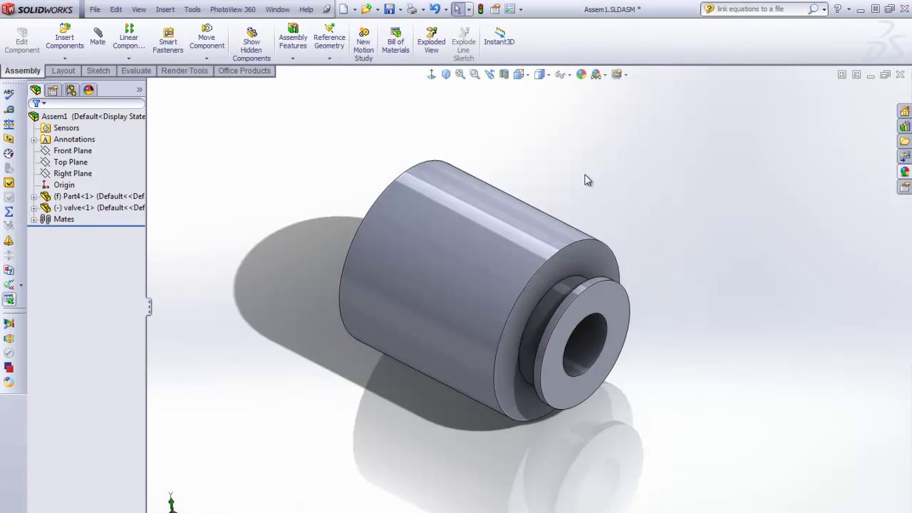
Rebuild Assem1 and measure the valve face to confirm its new 2.50 in diameter.
{"action": "left_click", "coordinate": [482, 9]}
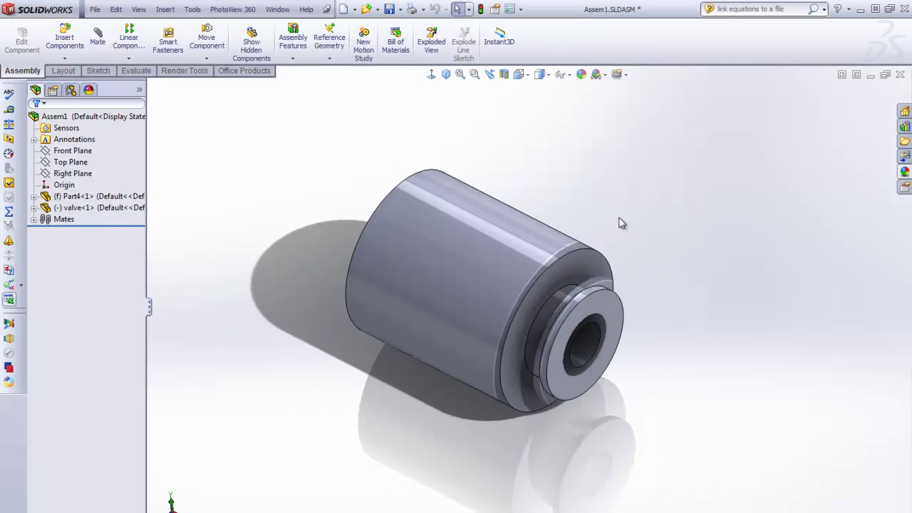
{"action": "middle_click_drag", "start_coordinate": [588, 228], "coordinate": [563, 299]}
{"action": "scroll", "coordinate": [563, 299], "scroll_direction": "up", "scroll_amount": 5}
{"action": "scroll", "coordinate": [423, 266], "scroll_direction": "down", "scroll_amount": 4}
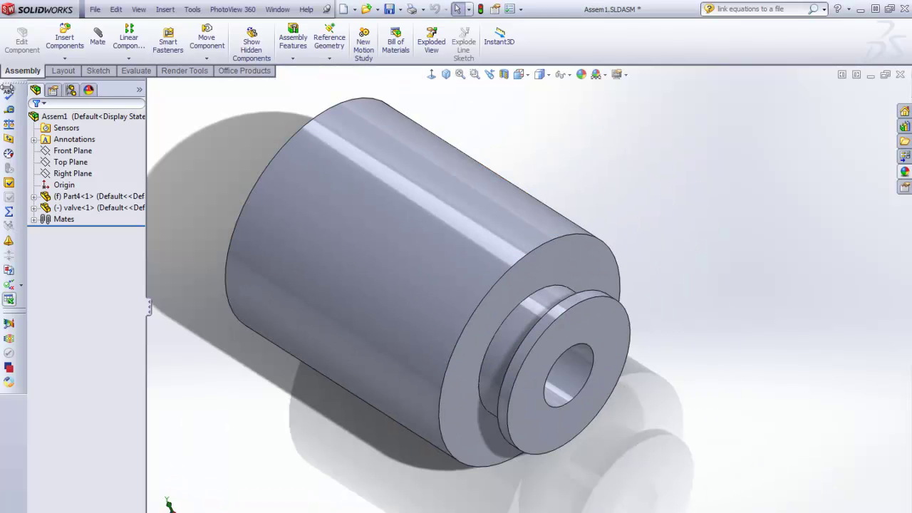
{"action": "left_click", "coordinate": [9, 111]}
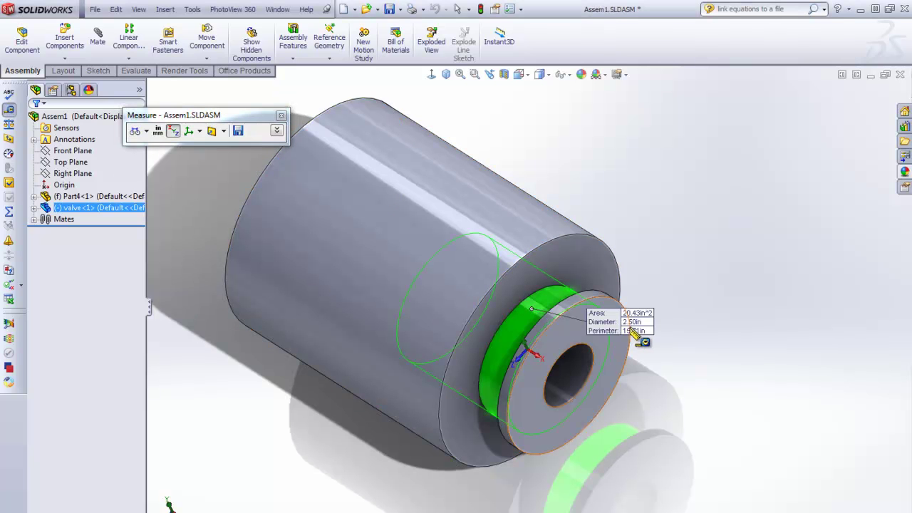
{"action": "middle_click_drag", "start_coordinate": [570, 264], "coordinate": [611, 194]}
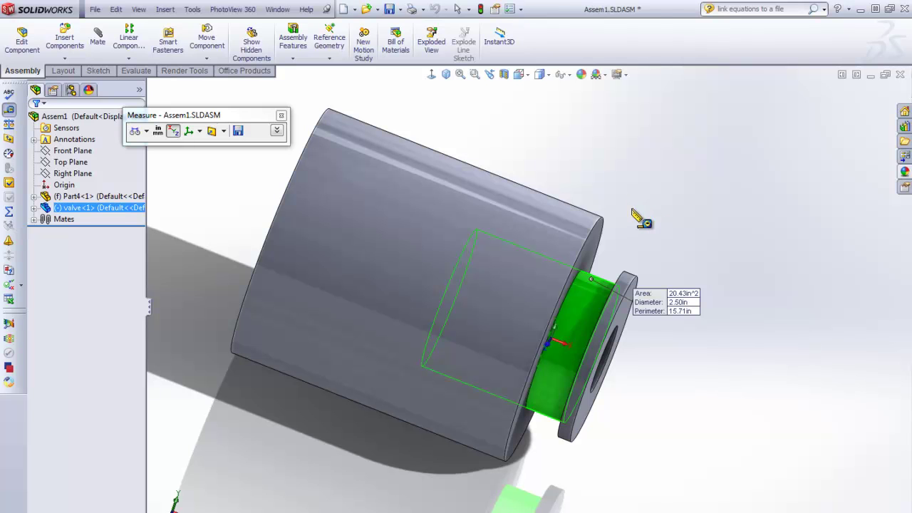
{"action": "key", "text": "Escape"}
{"action": "middle_click_drag", "start_coordinate": [631, 212], "coordinate": [520, 245]}
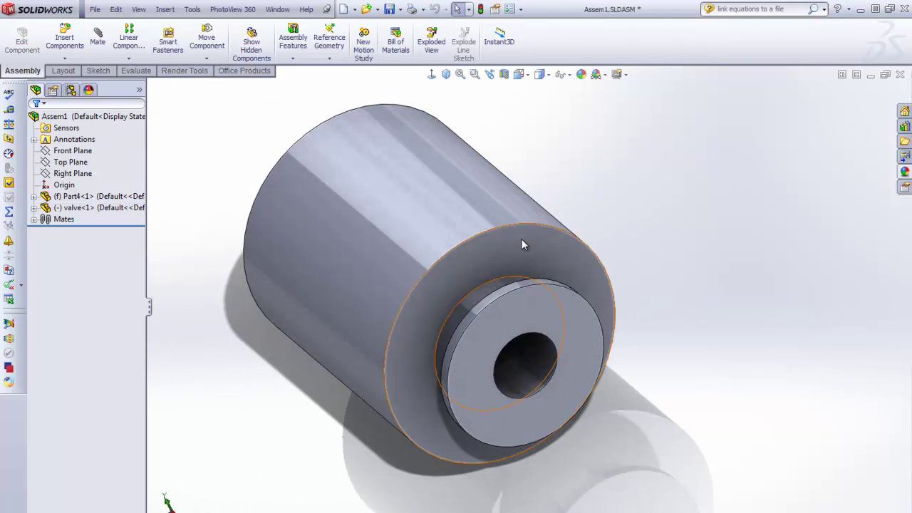